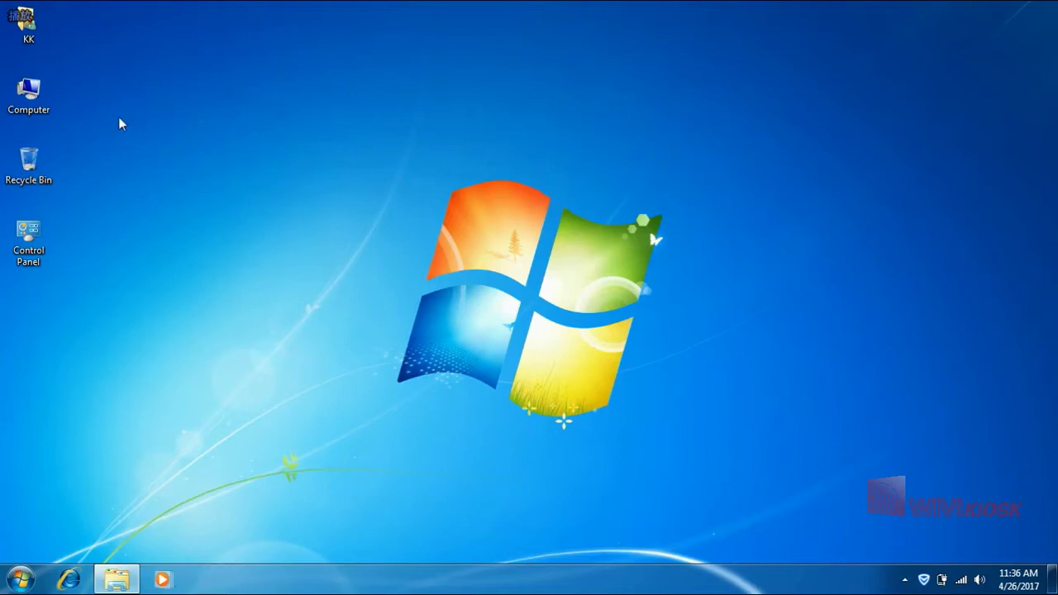
Step: Browse to the AMS server installation folder on soft (D:) and select AMS Setup
double_click(35, 96)
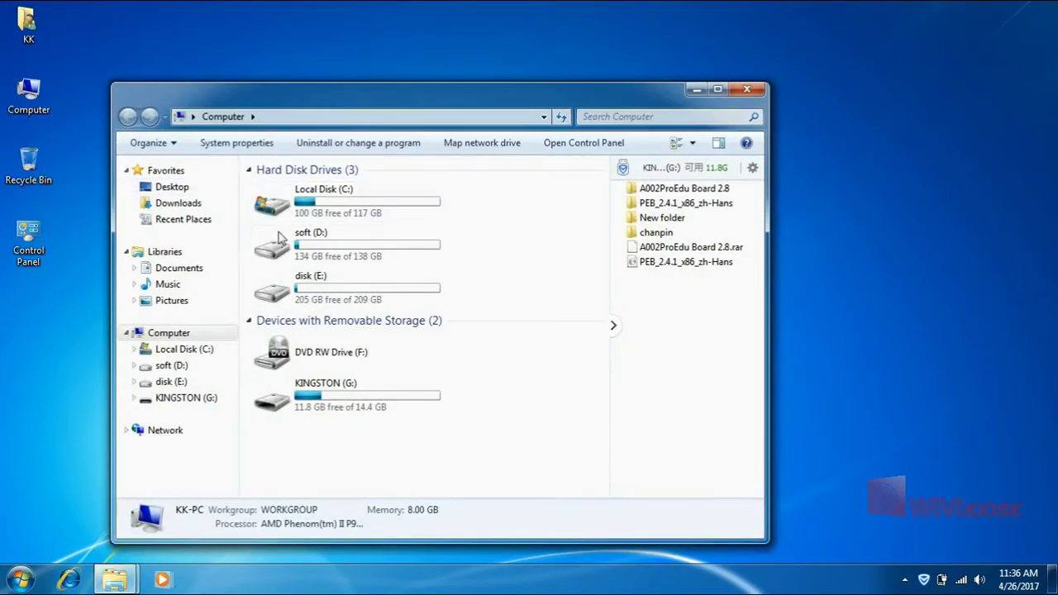
double_click(281, 244)
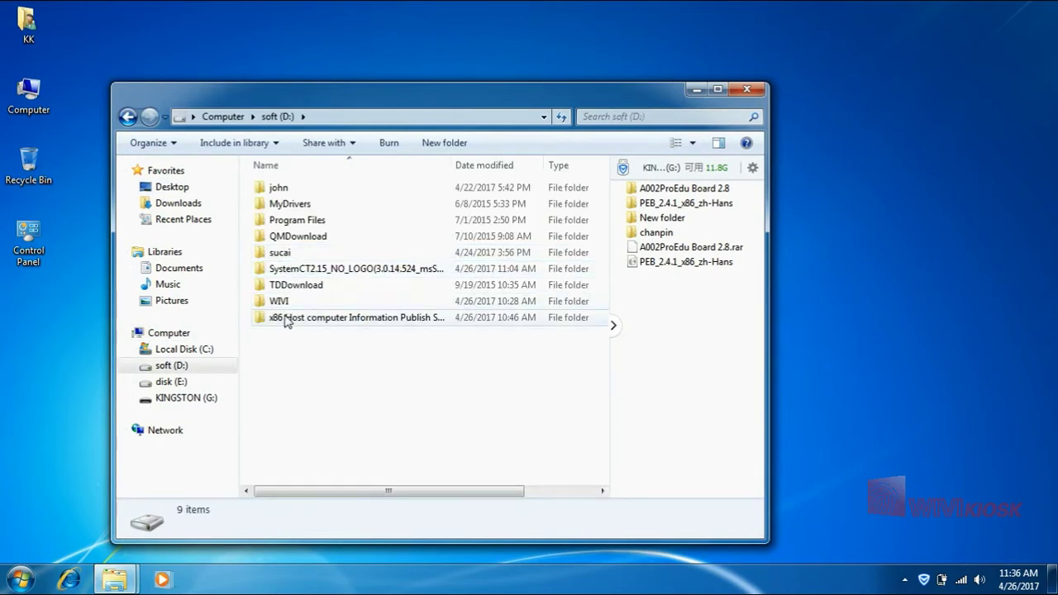
double_click(286, 317)
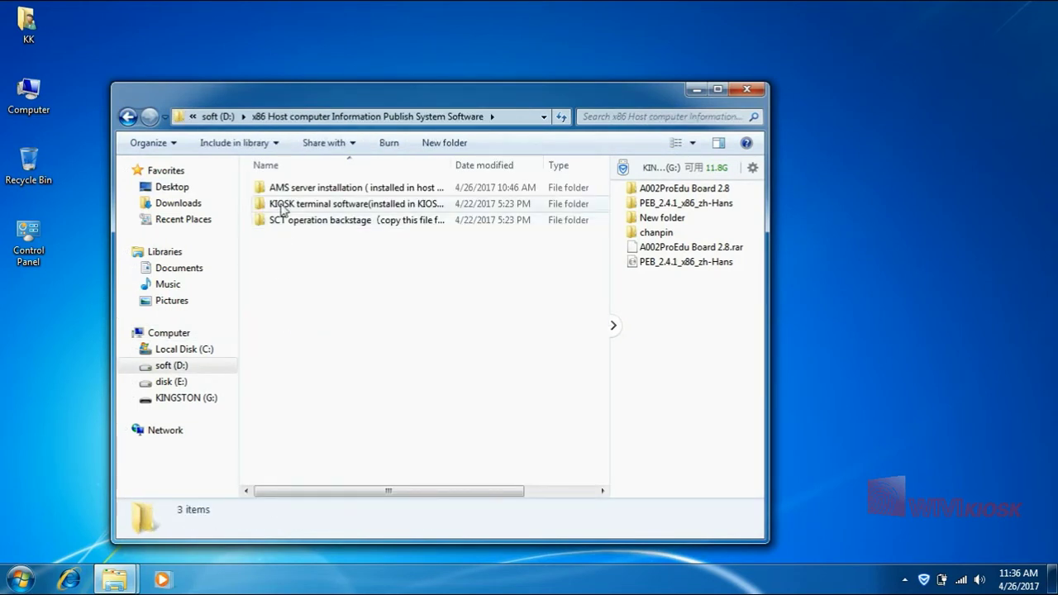
double_click(281, 188)
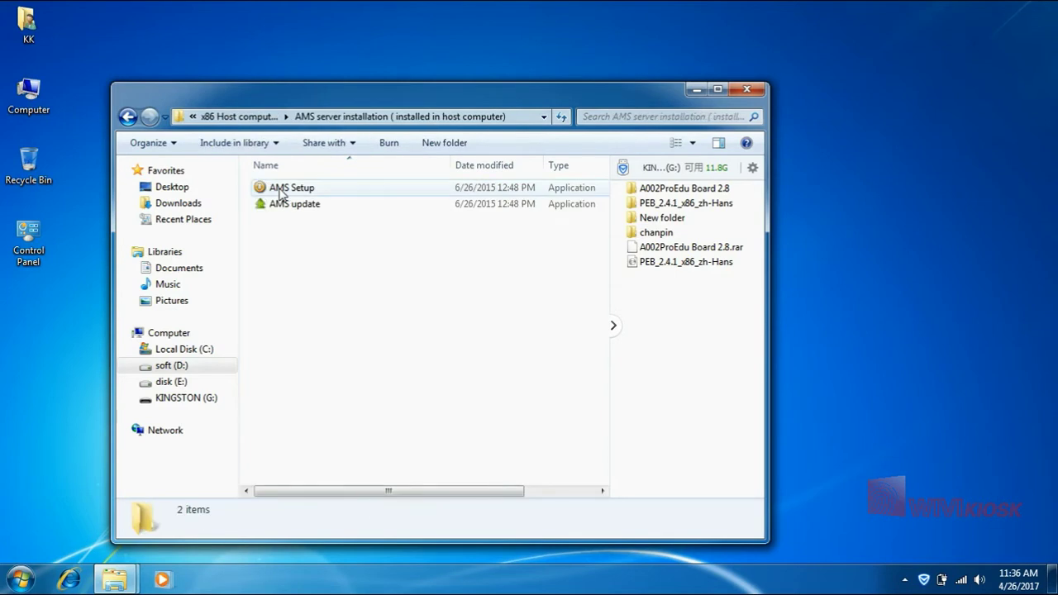
click(281, 192)
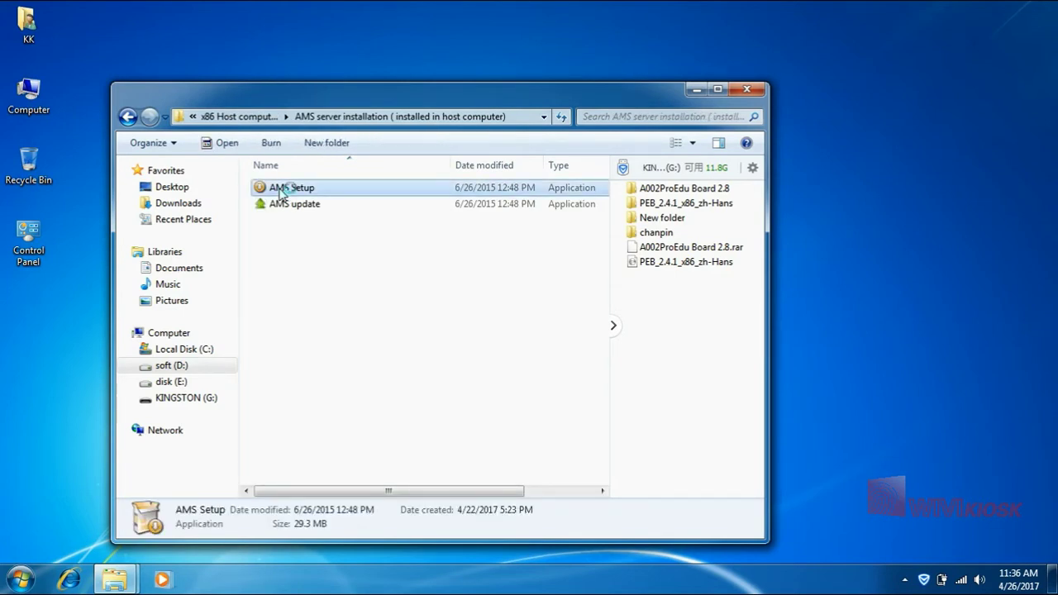
Step: Install AMS Server 3.0 in English with all three components, skipping the readme and auto-launch
double_click(280, 189)
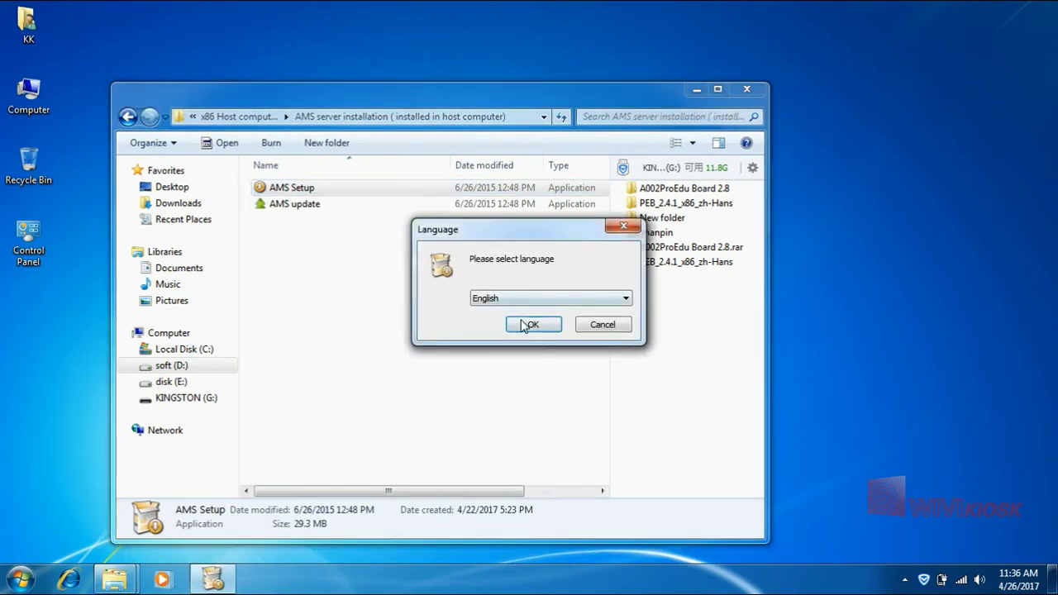
click(529, 325)
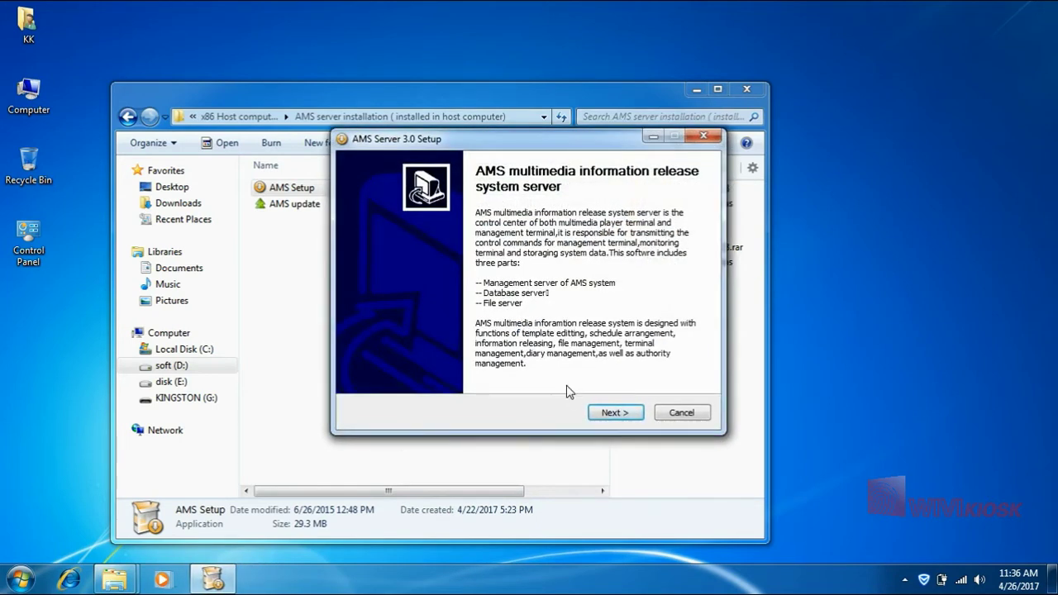
click(604, 415)
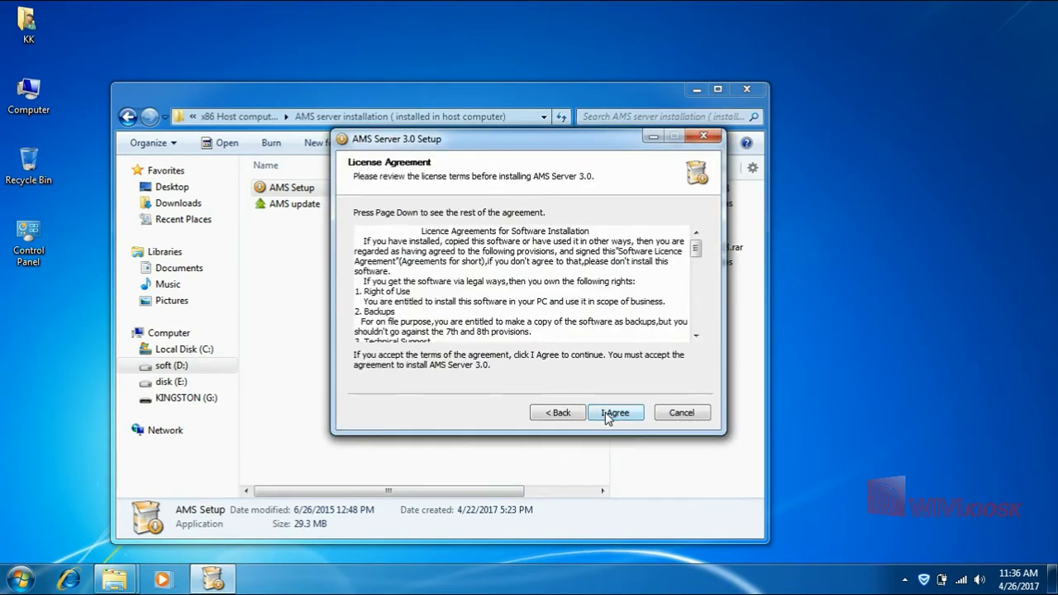
click(605, 417)
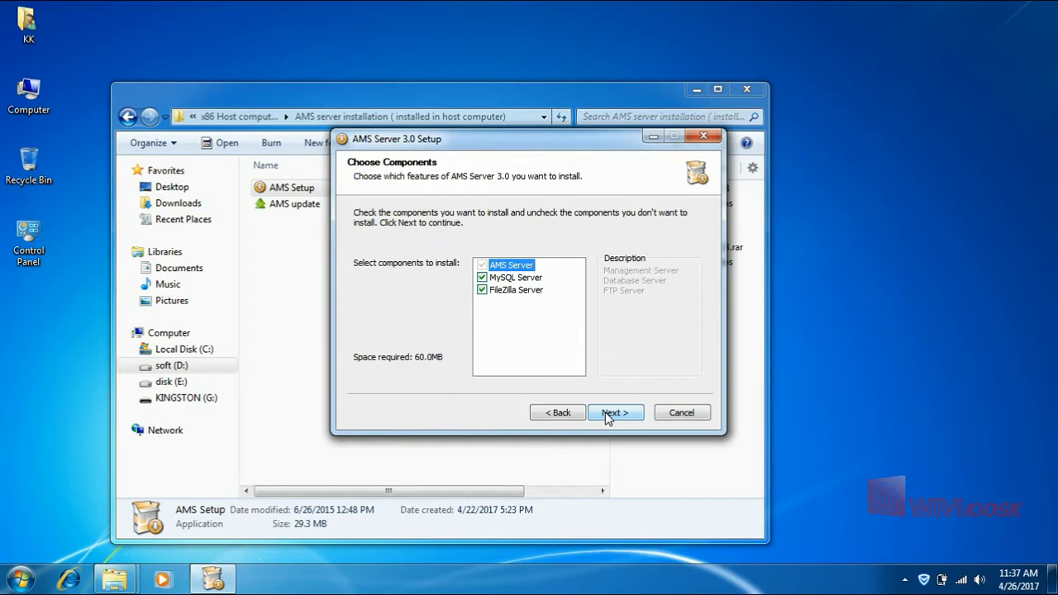
click(607, 415)
click(607, 415)
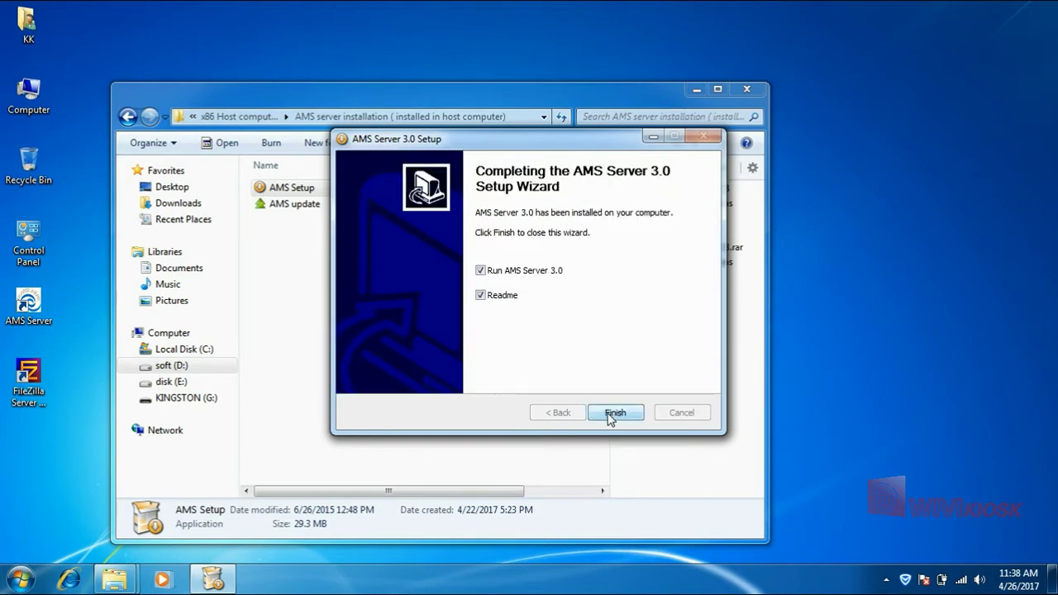
click(488, 298)
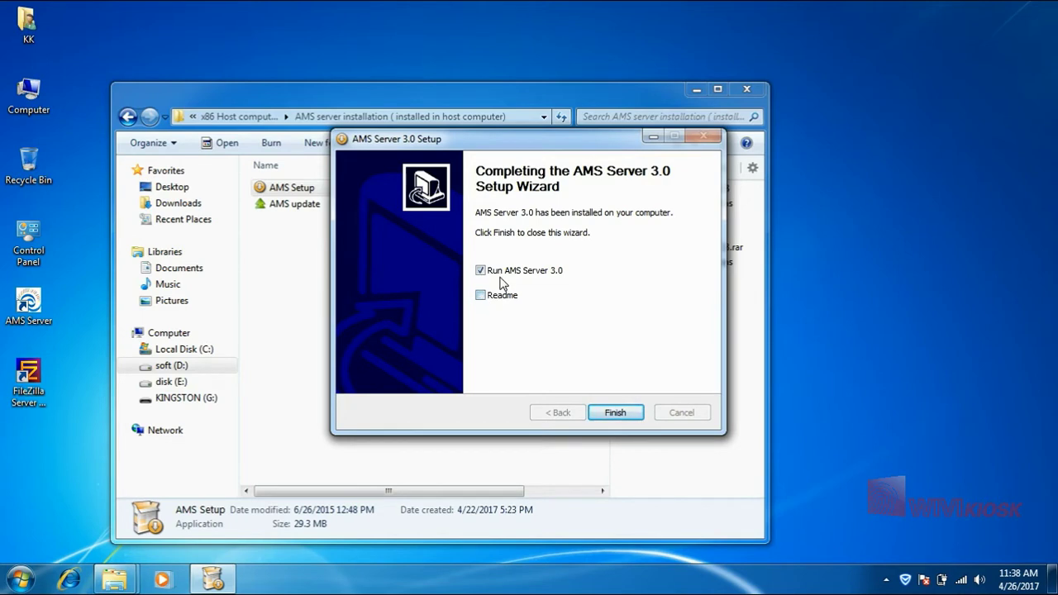
click(500, 278)
click(619, 414)
Step: Run AMS update in English, finish the upgrade and accept the created FTP user
click(294, 207)
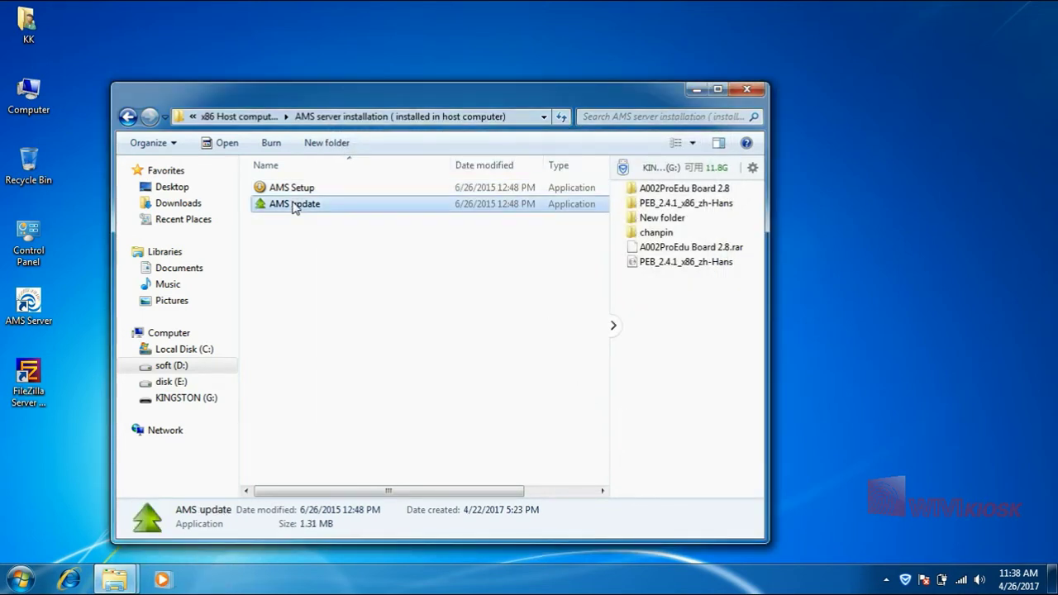
double_click(294, 205)
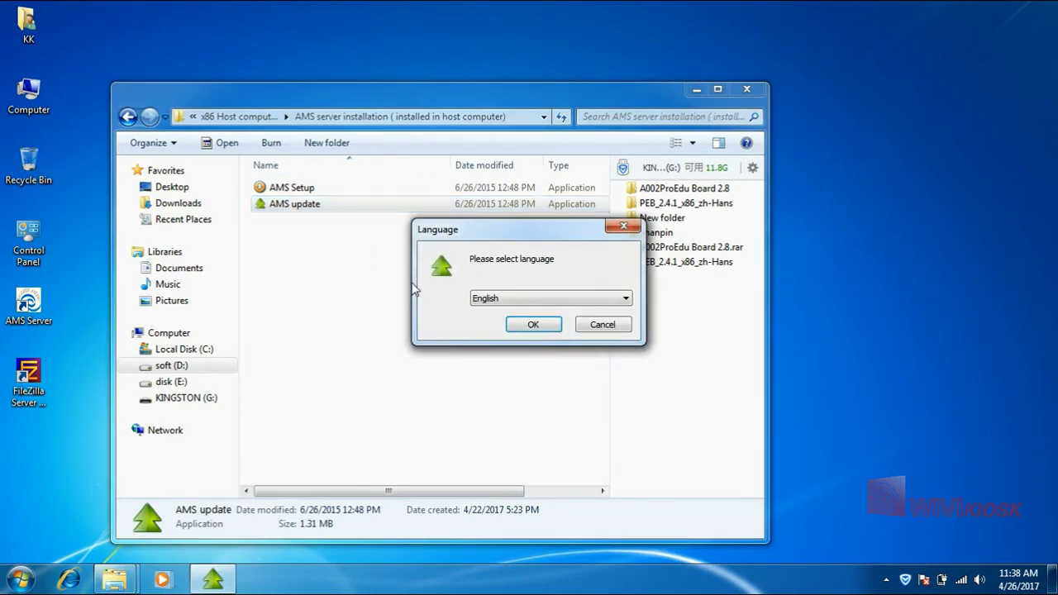
click(521, 326)
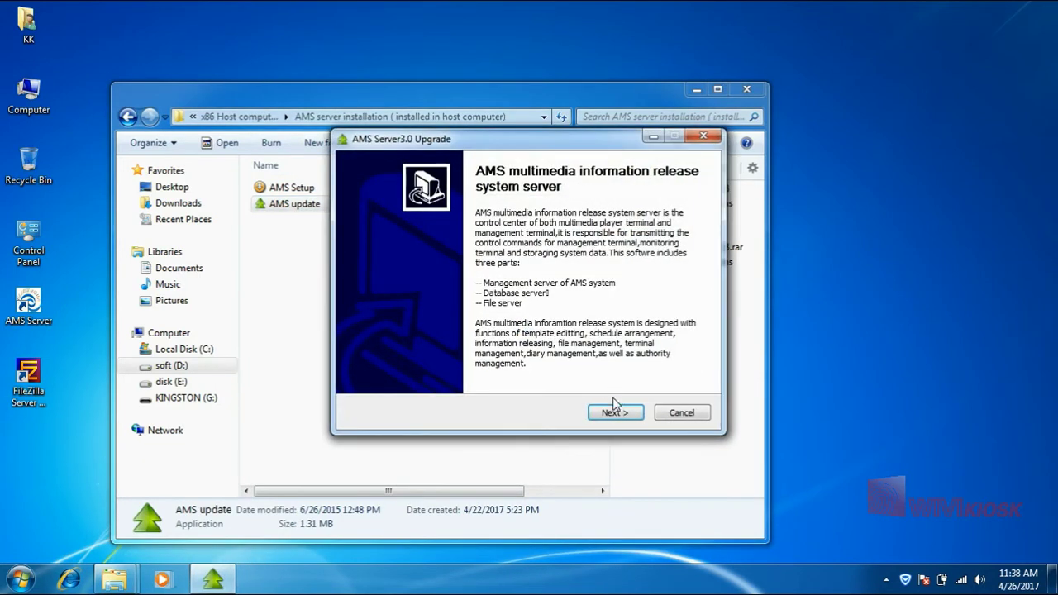
click(614, 413)
click(614, 413)
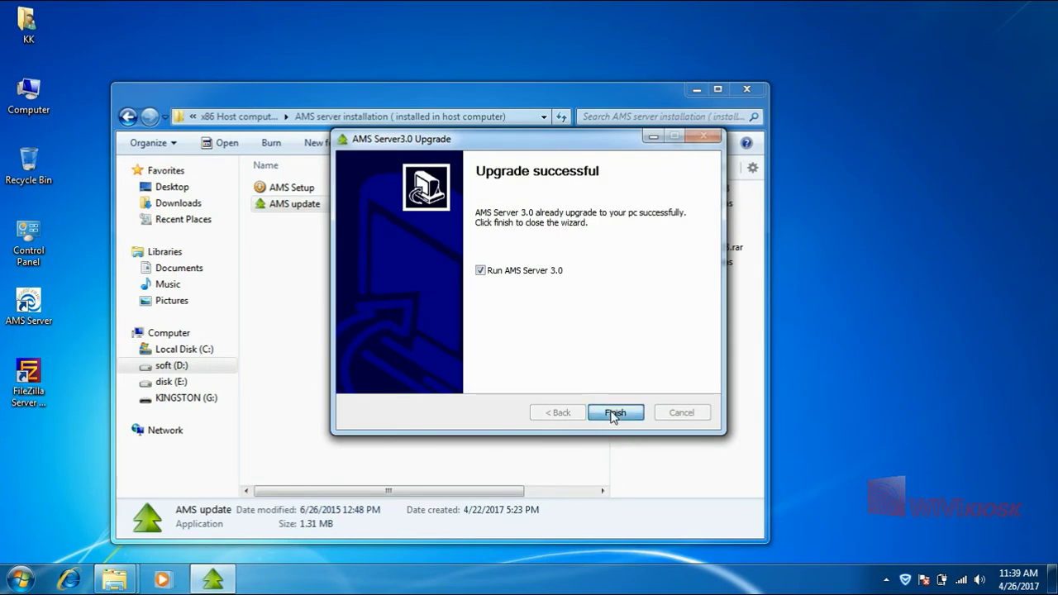
click(614, 414)
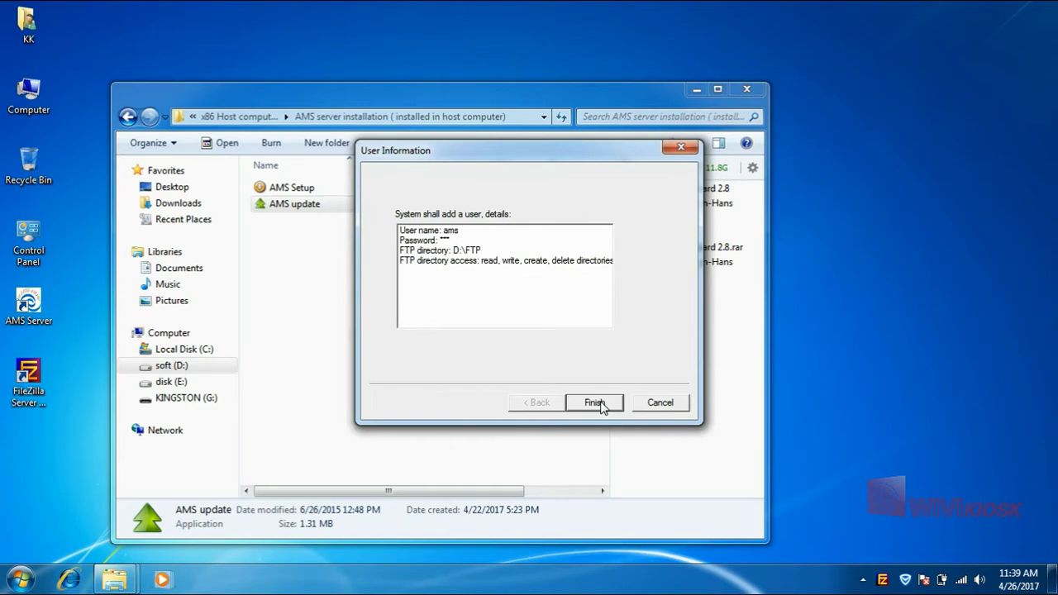
click(595, 403)
Step: Go back to soft (D:) and open the SystemCT2.15 folder
key(BackSpace)
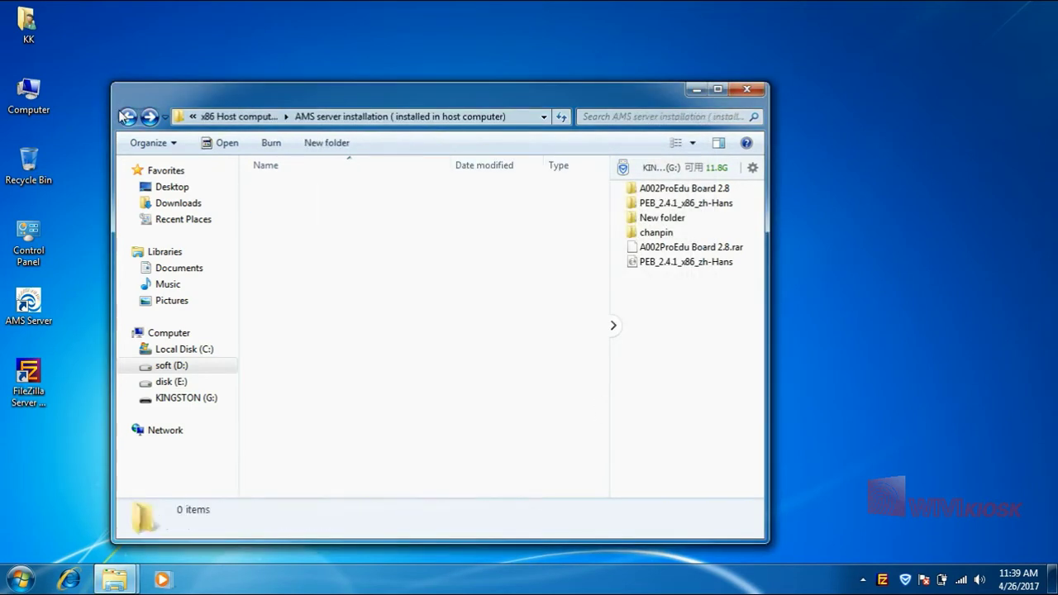
click(126, 117)
click(354, 286)
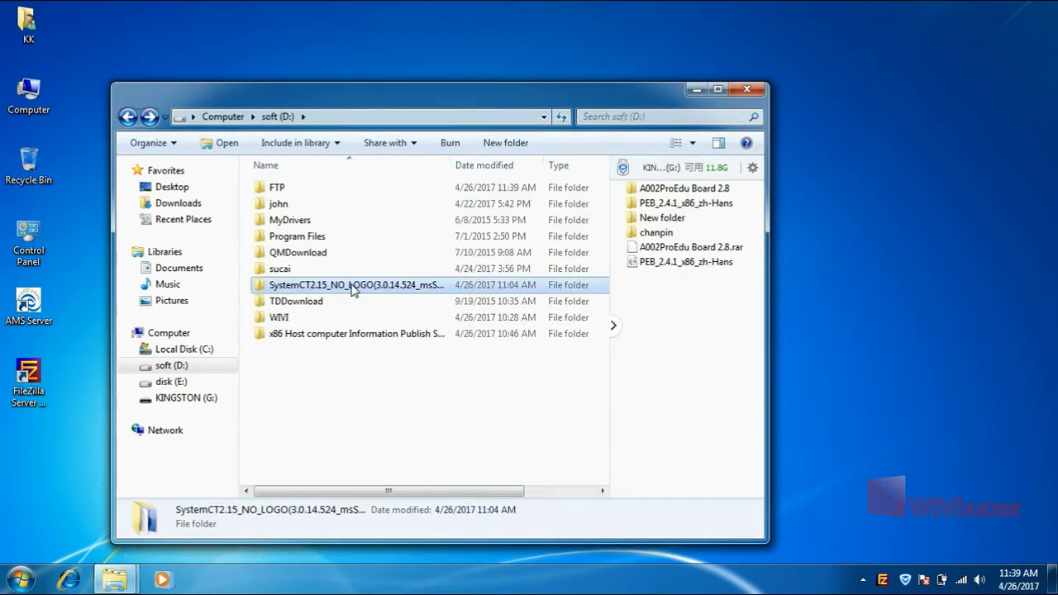
double_click(354, 286)
scroll(350, 288, down, 2)
scroll(347, 368, down, 2)
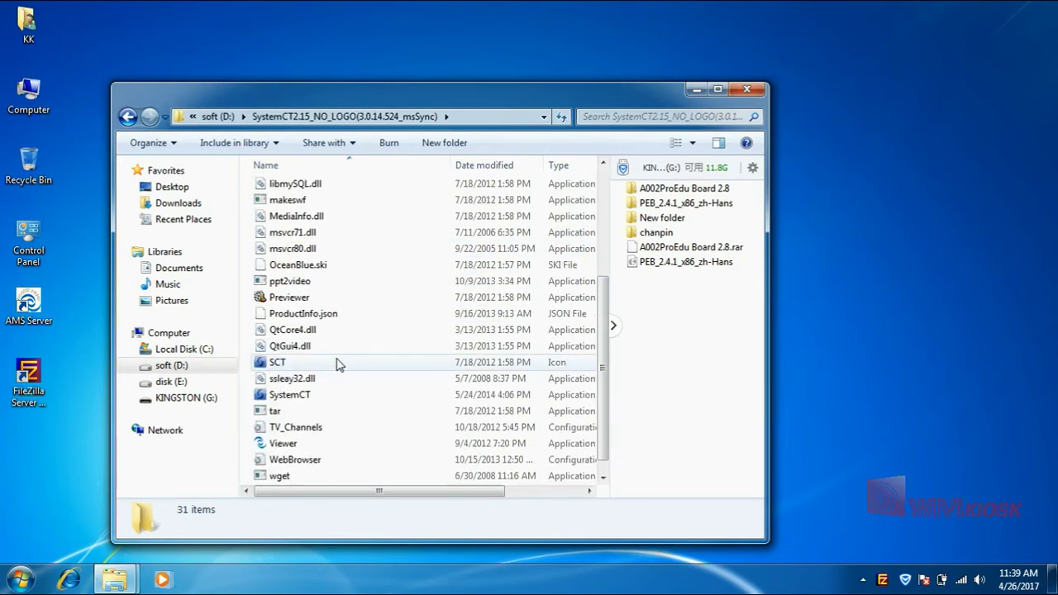
Step: Send SystemCT to the desktop as a shortcut and close Explorer
click(302, 395)
right_click(302, 395)
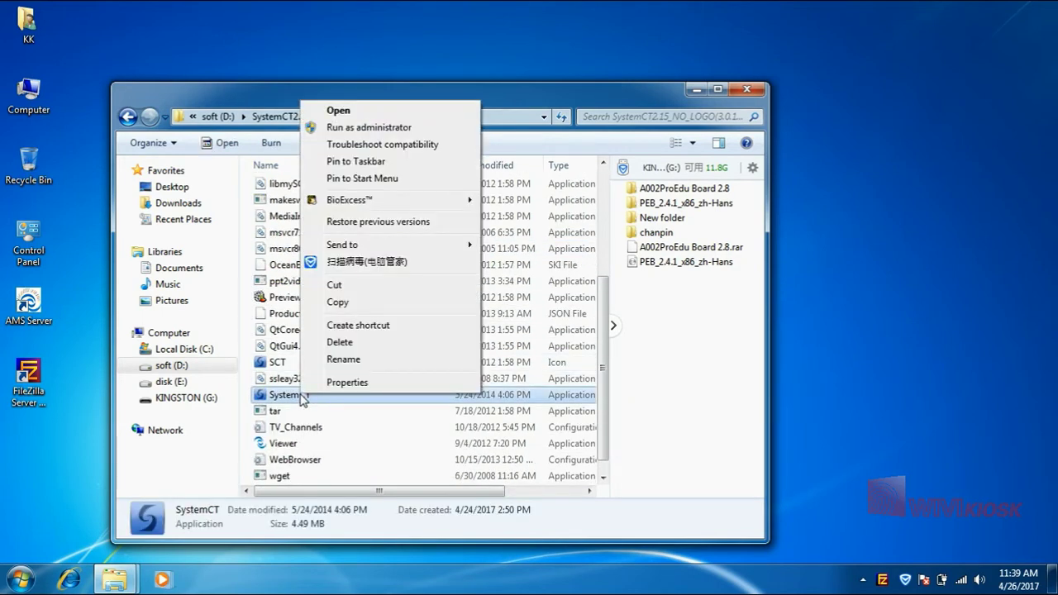
mouse_move(342, 245)
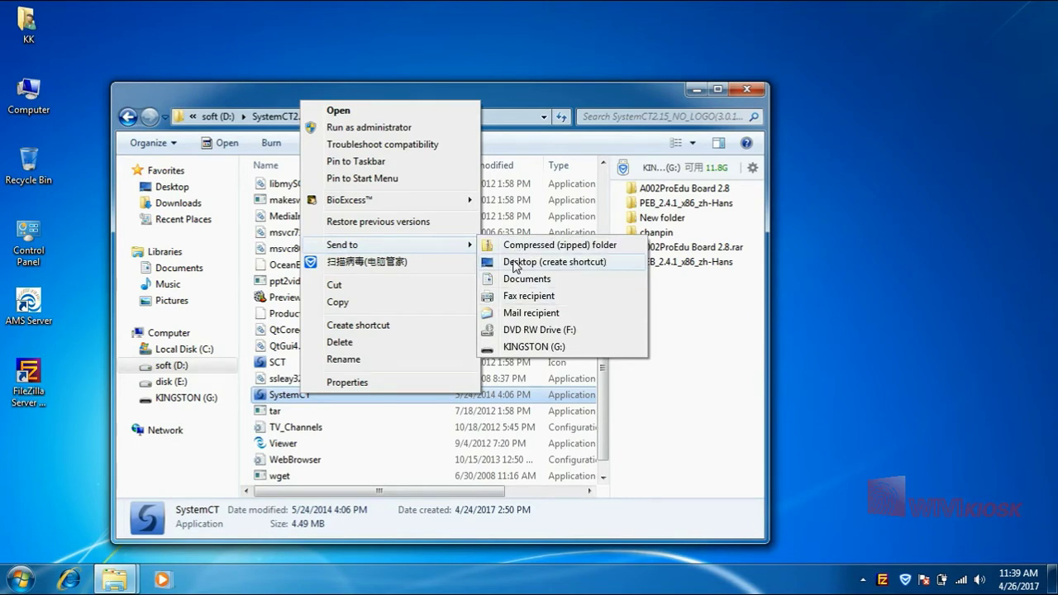
click(515, 263)
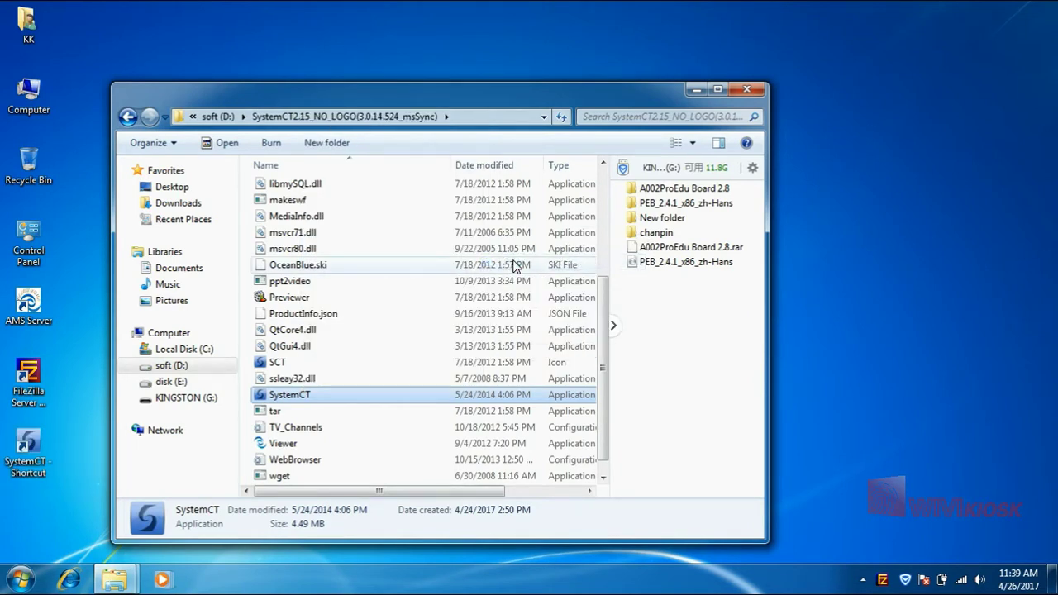
click(739, 90)
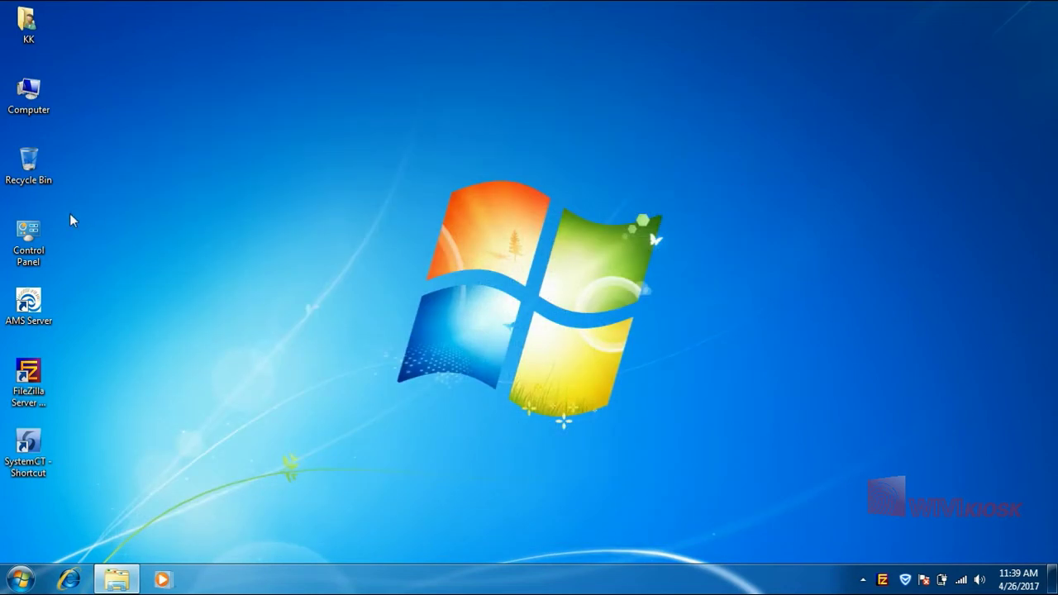
Step: Turn Windows Firewall off for home/work and public networks in Control Panel, then close it
double_click(29, 236)
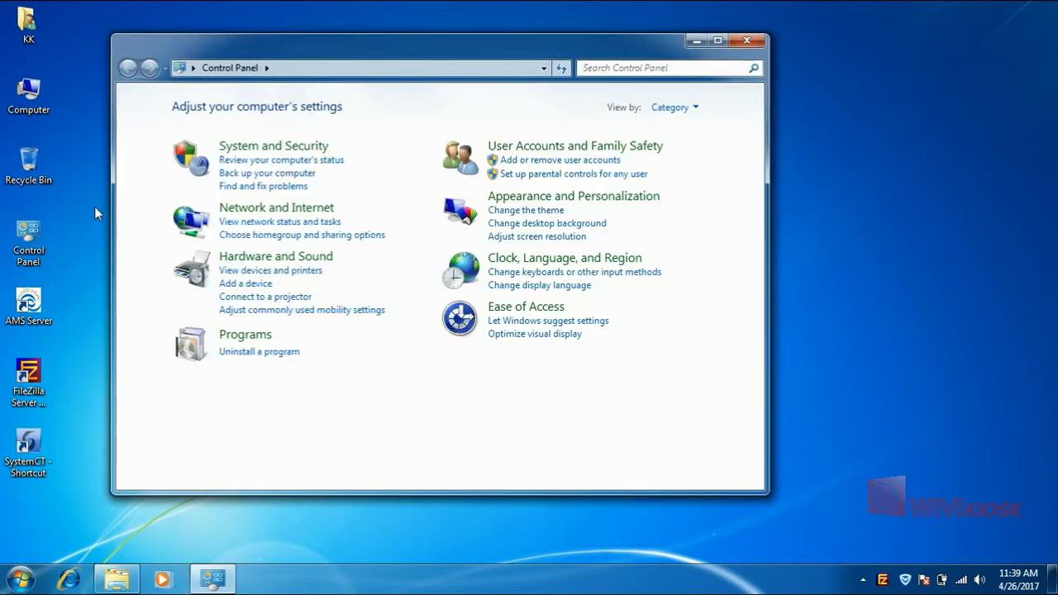
click(258, 149)
click(340, 168)
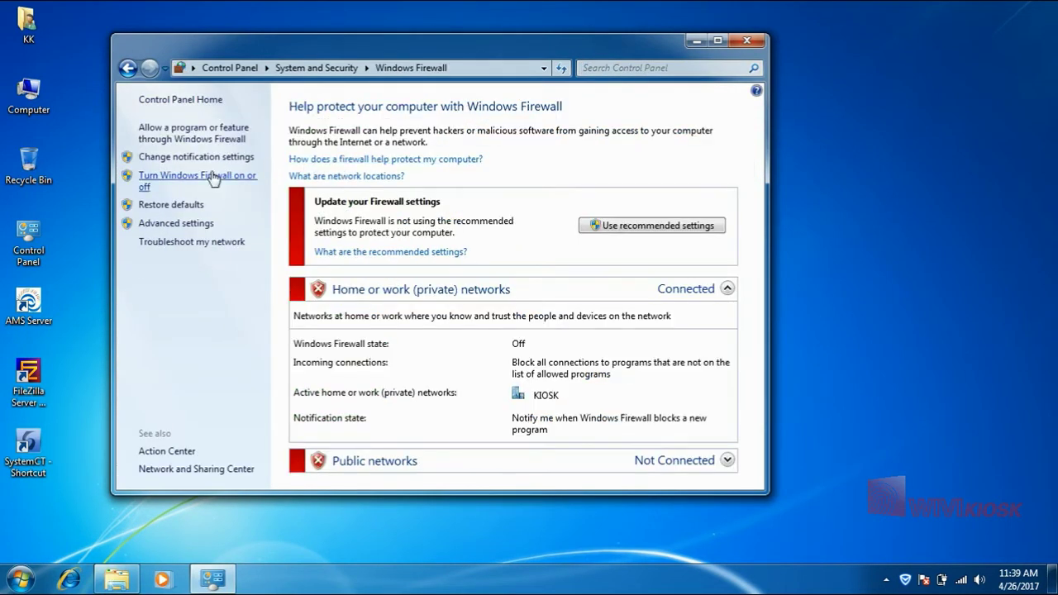
click(207, 177)
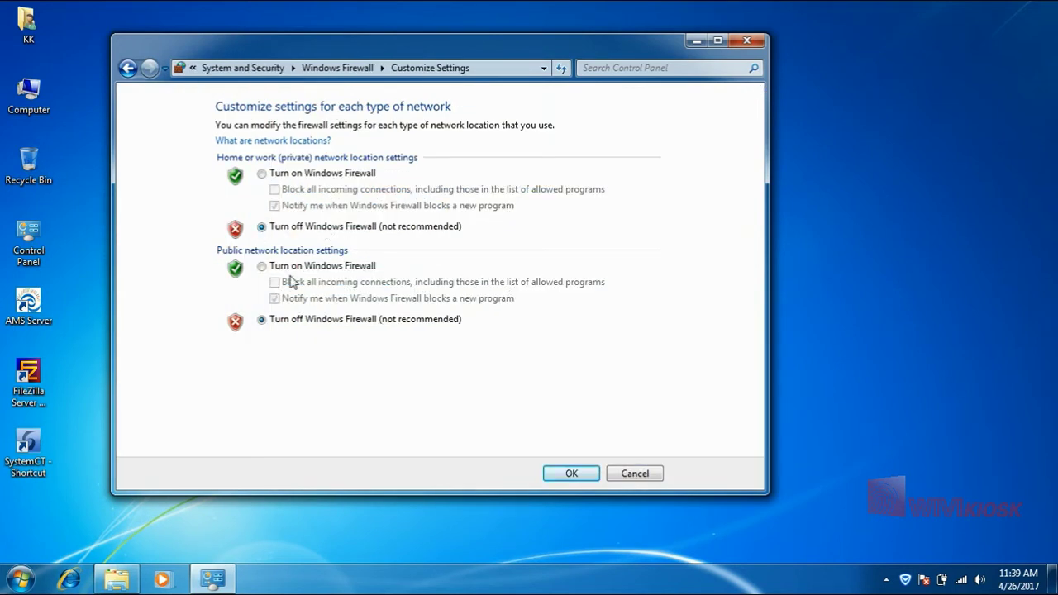
click(574, 475)
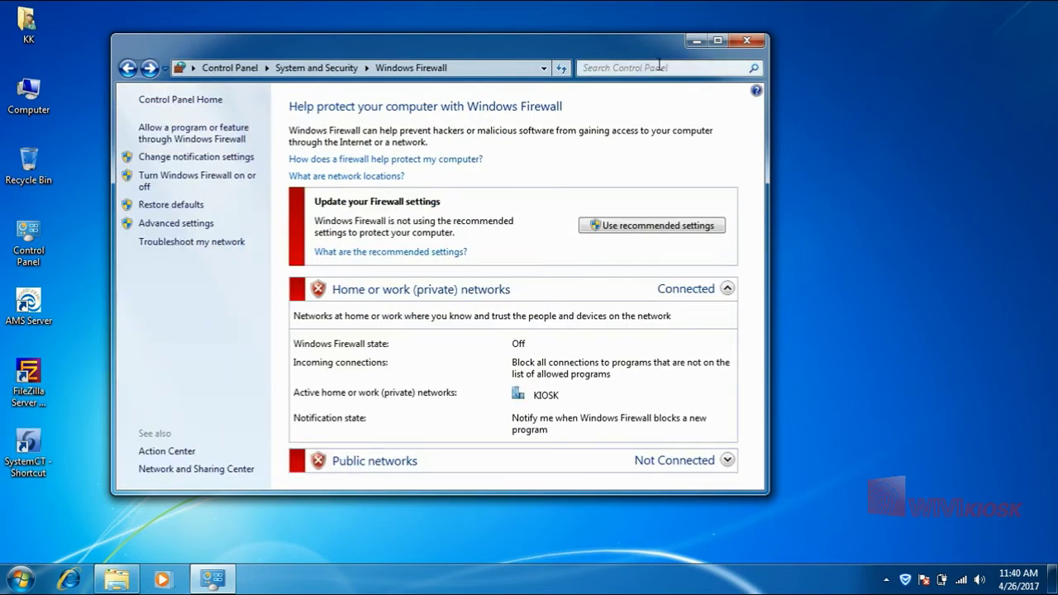
click(748, 41)
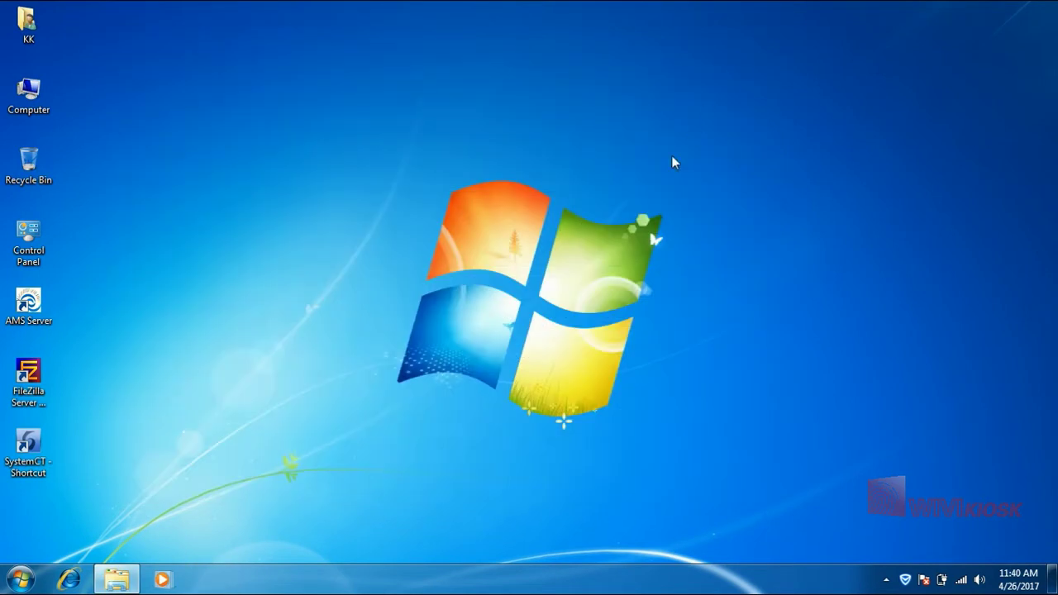
Step: Review the KIOSK wireless connection's IPv4 details, then close both status dialogs
click(961, 583)
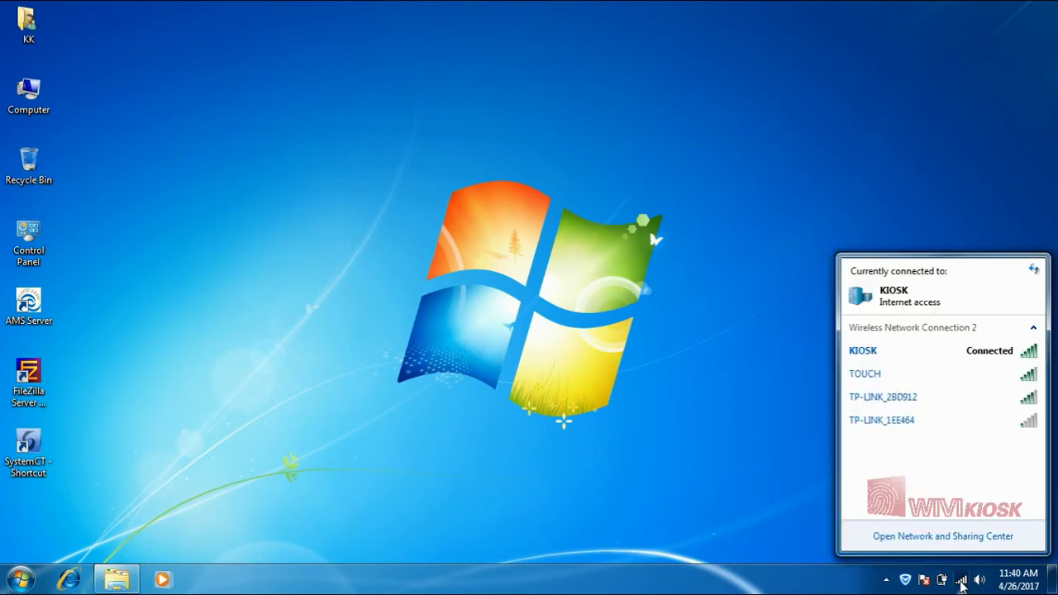
right_click(899, 356)
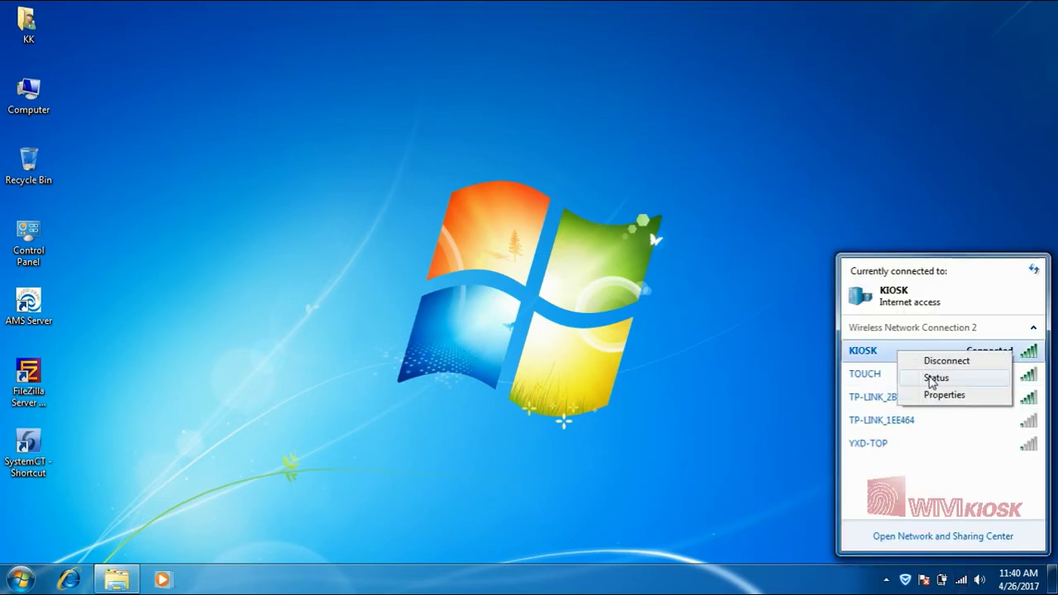
click(934, 379)
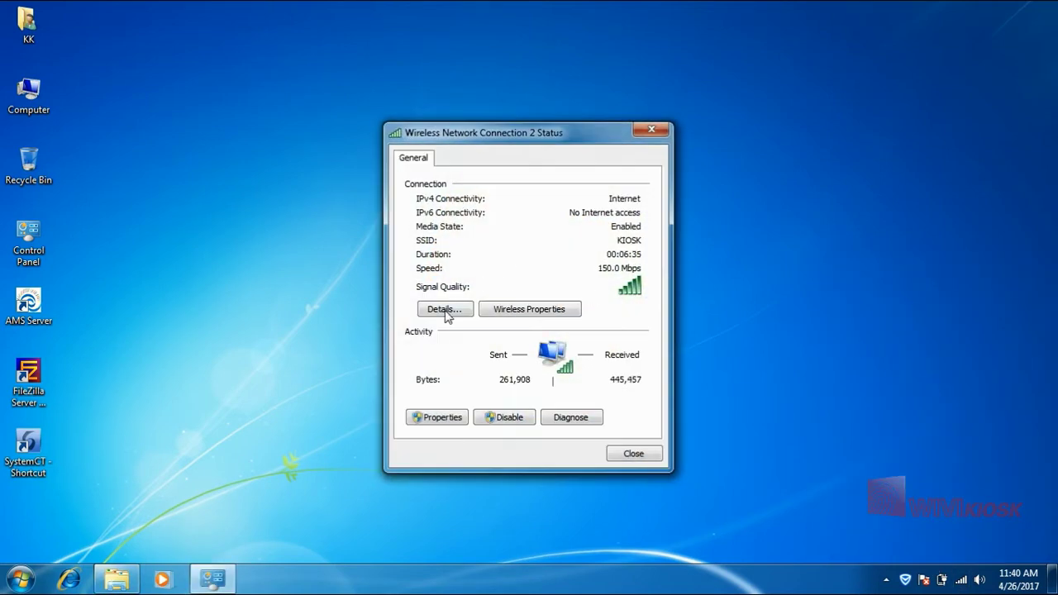
click(445, 313)
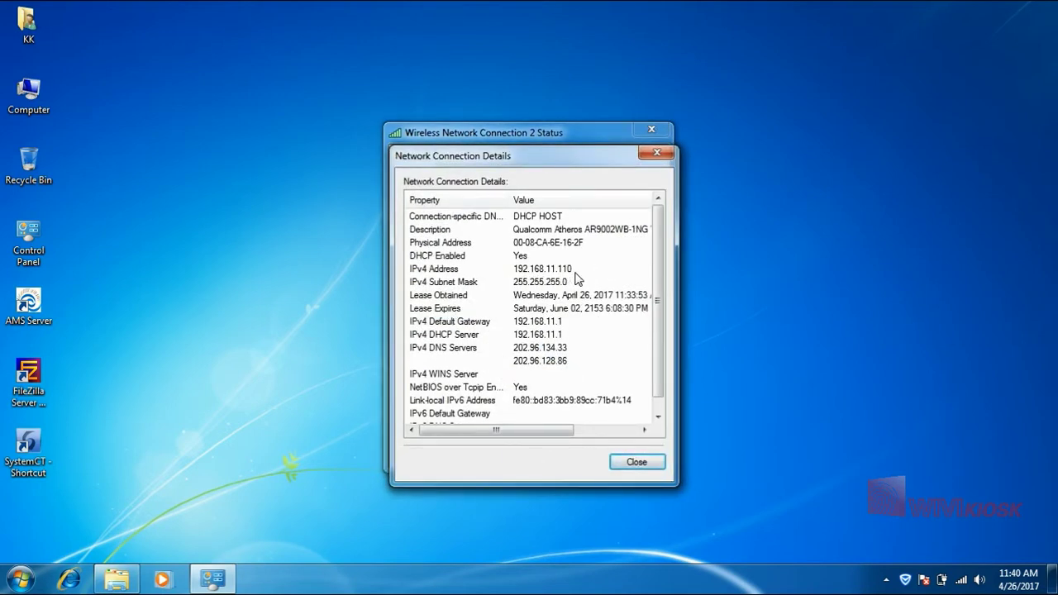
click(638, 463)
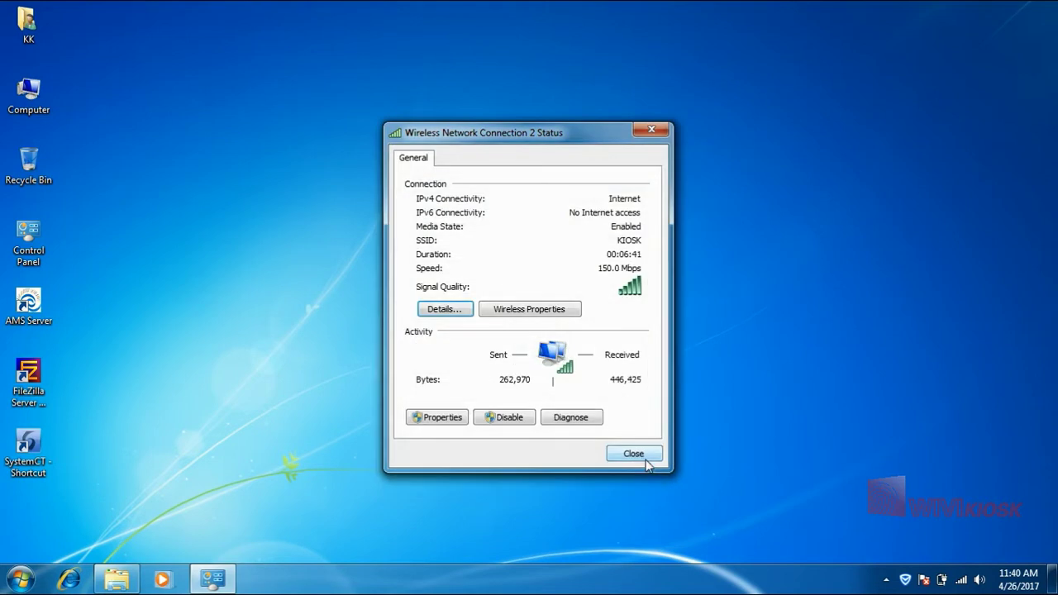
click(644, 458)
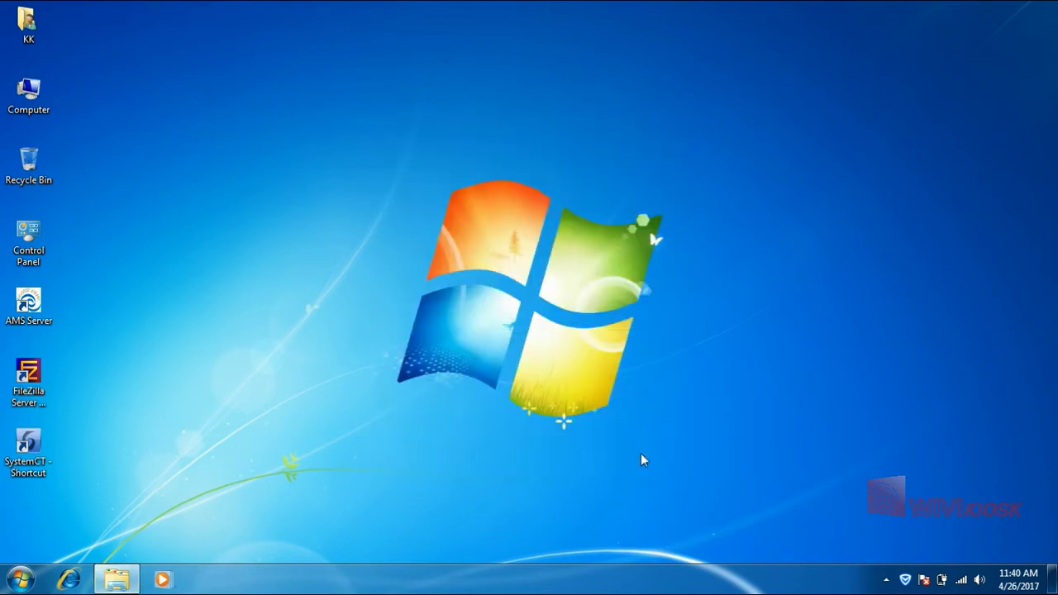
Step: Launch SystemCT, check the server IP and port, and log in to 192.168.11.110
click(36, 447)
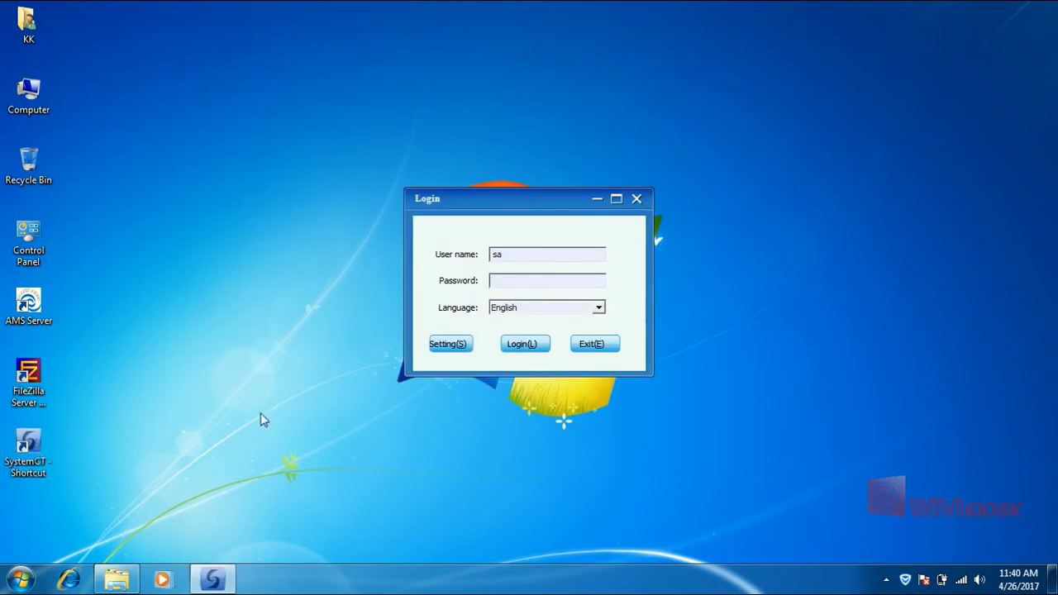
click(448, 348)
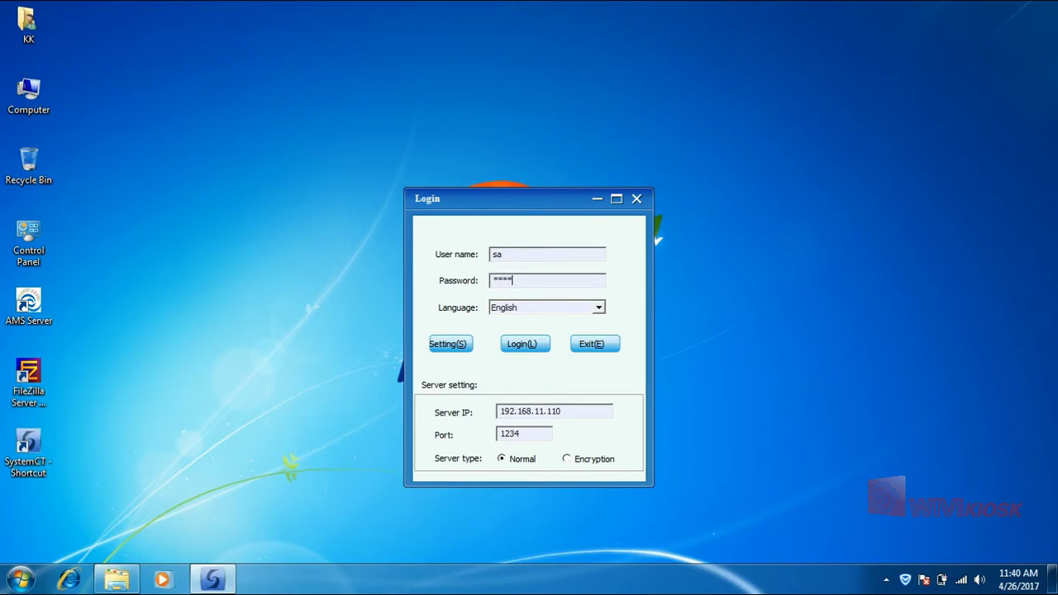
click(521, 347)
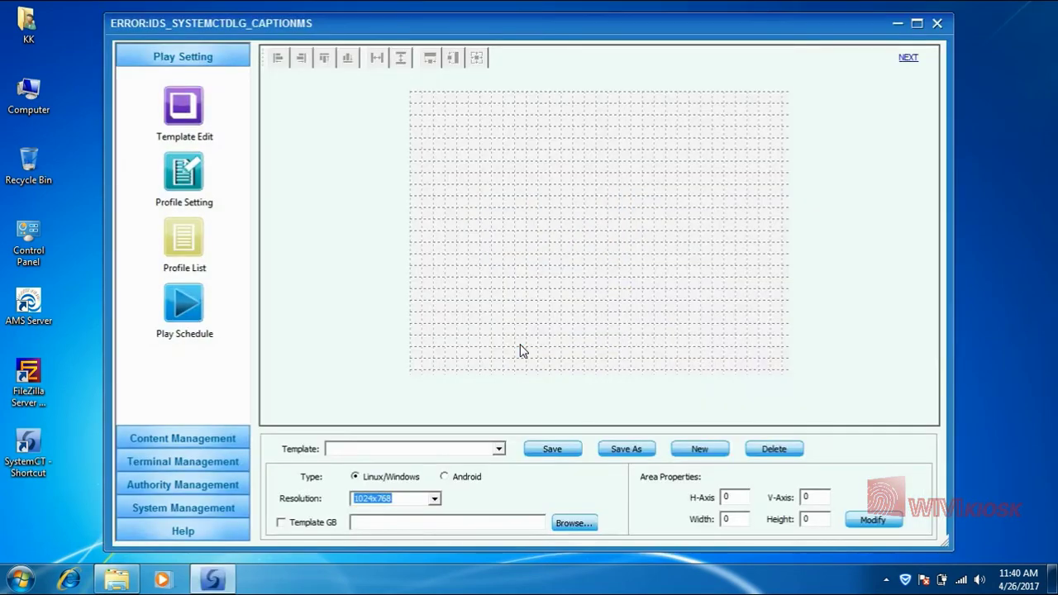
Step: View the FTP Add Content page under Content Management, then return to Play Setting
click(190, 439)
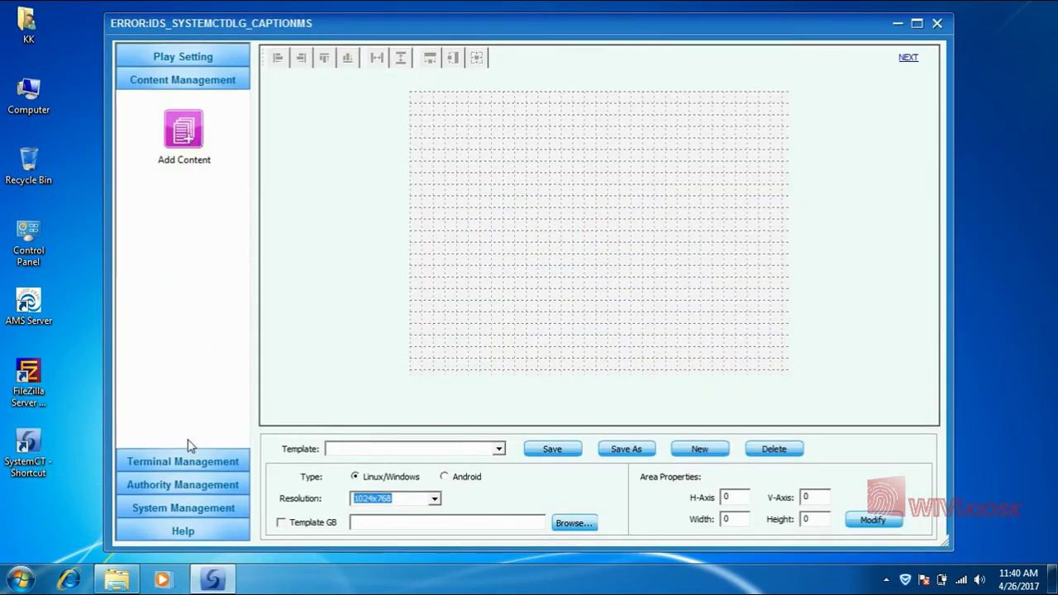
click(185, 142)
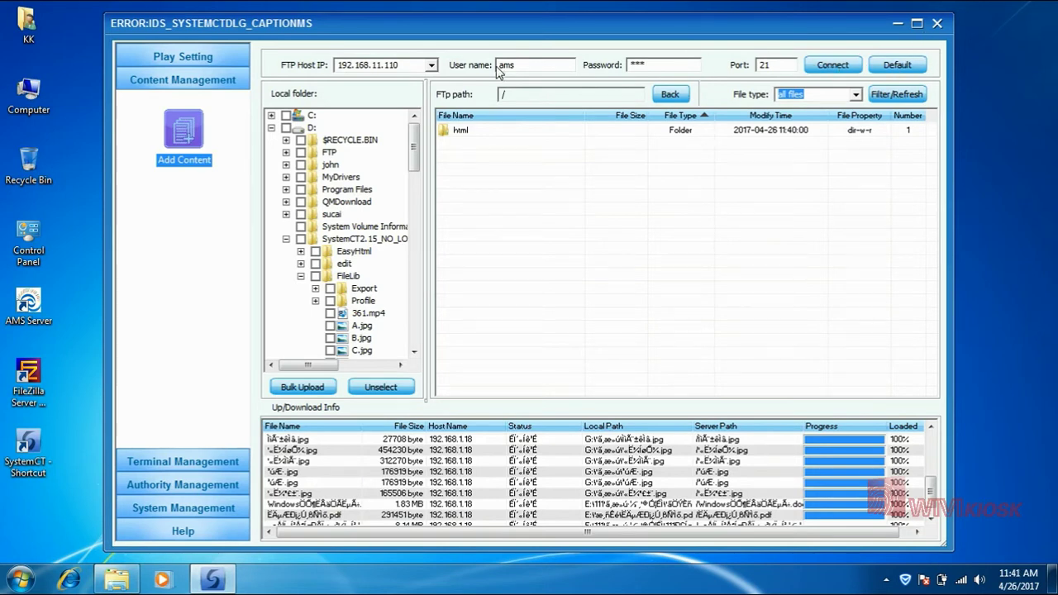
click(208, 57)
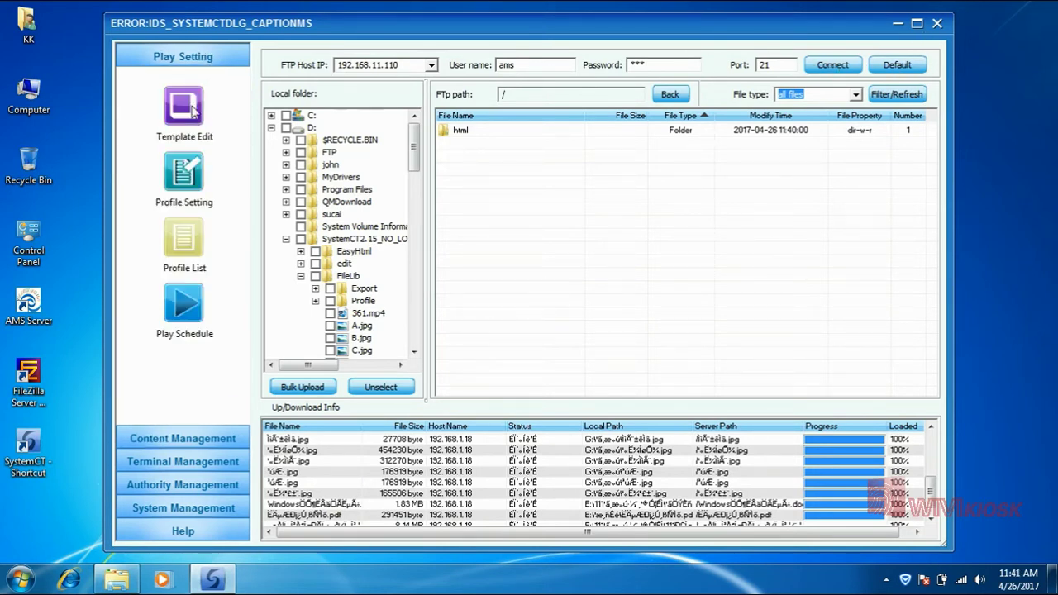
Step: Start a new Android template at 1080x1920 portrait resolution
click(192, 108)
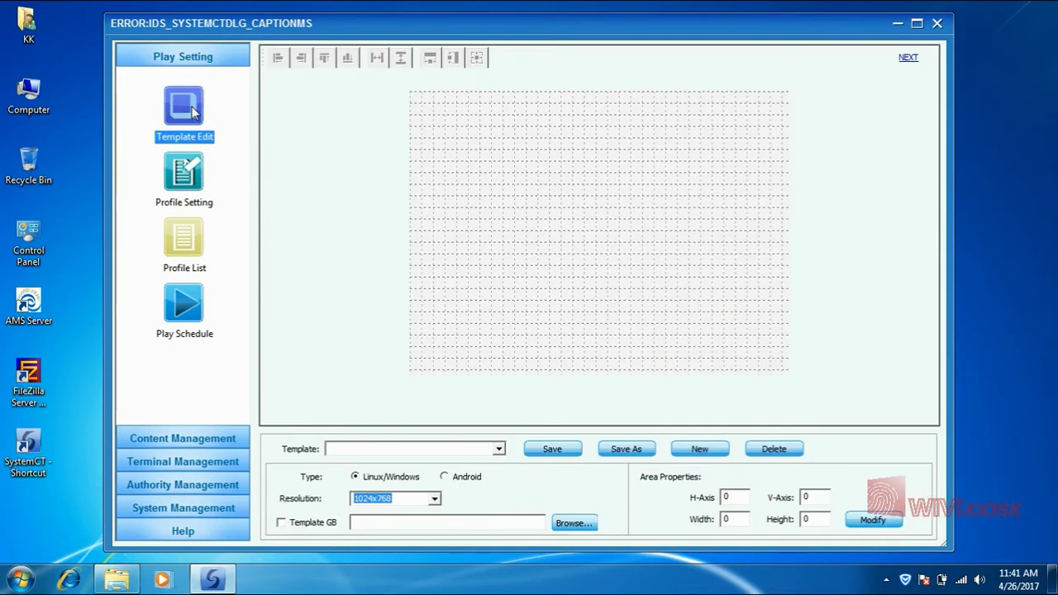
click(445, 477)
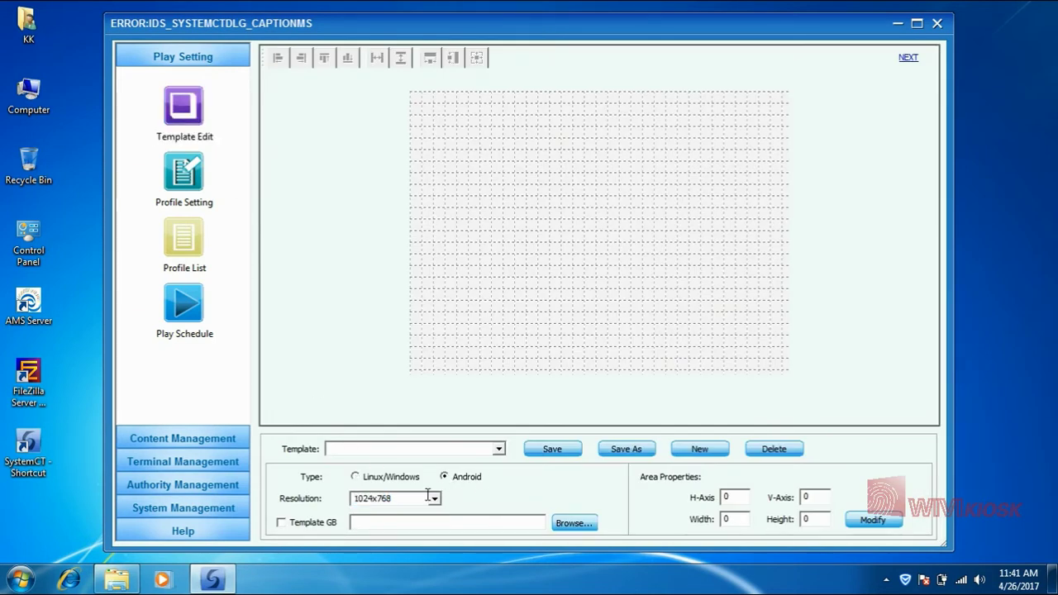
click(432, 497)
scroll(426, 521, down, 1)
scroll(408, 529, down, 2)
scroll(401, 542, down, 1)
scroll(397, 544, down, 1)
scroll(394, 543, down, 1)
scroll(391, 543, down, 1)
click(388, 535)
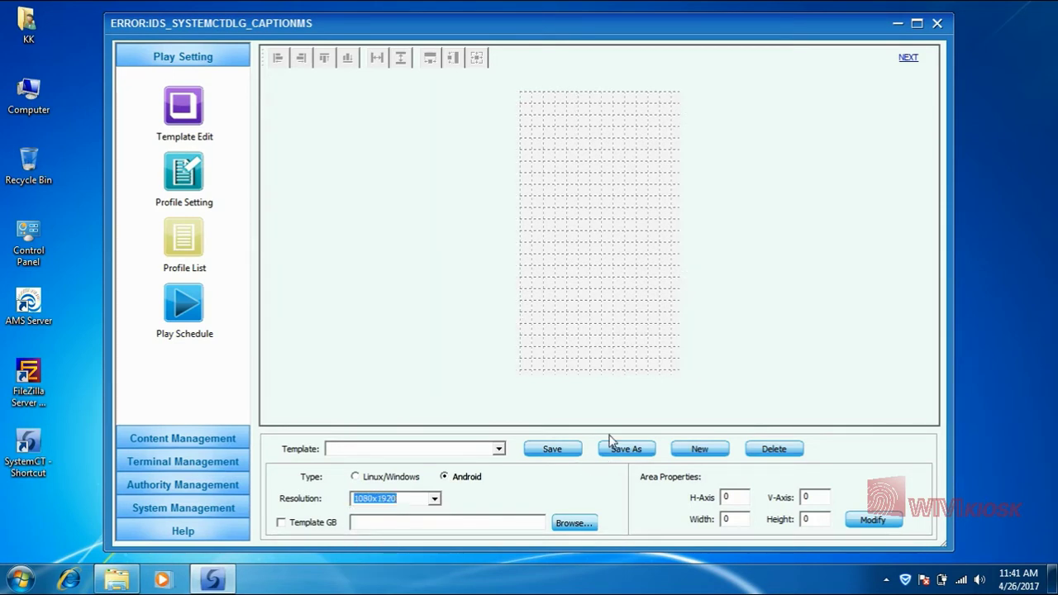
Step: Create full-width top and middle regions, each filling a third of the canvas
right_click(560, 111)
click(585, 116)
mouse_move(567, 116)
mouse_down()
mouse_move(530, 99)
mouse_move(684, 188)
mouse_up()
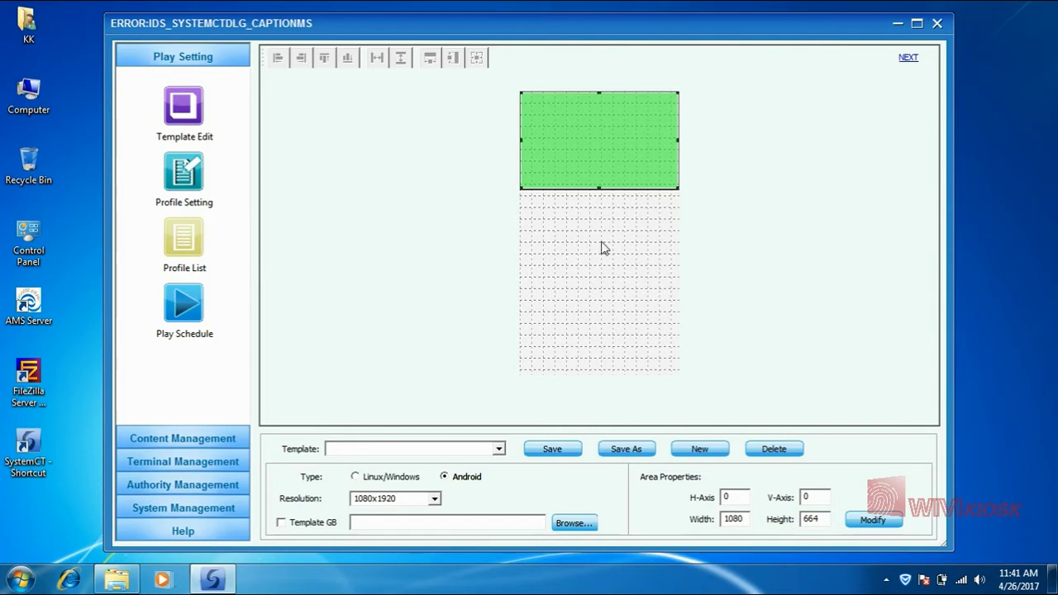
right_click(560, 215)
click(595, 224)
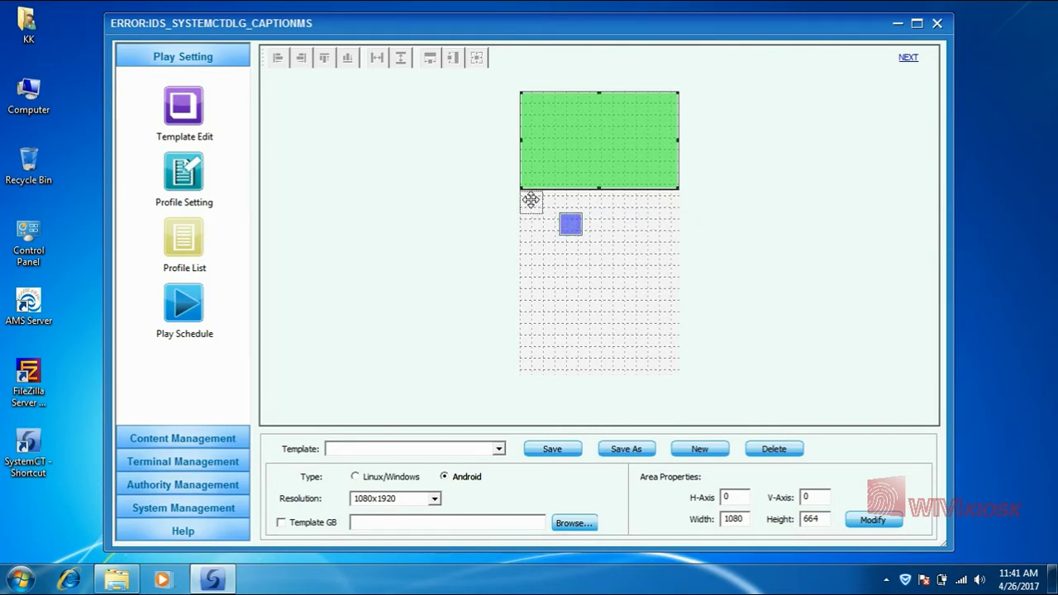
drag(531, 199, 532, 200)
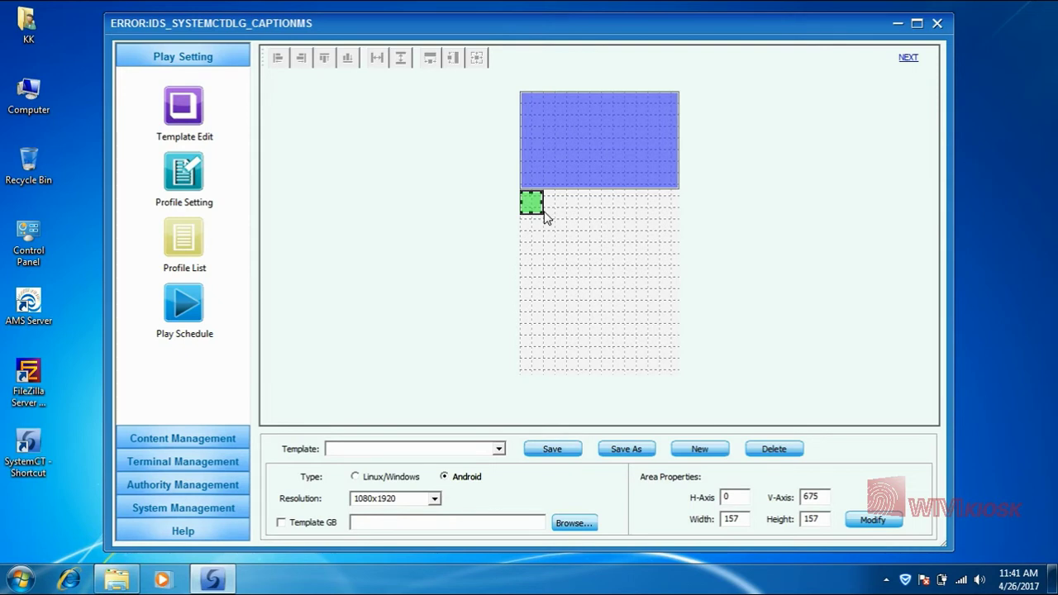
drag(542, 213, 680, 288)
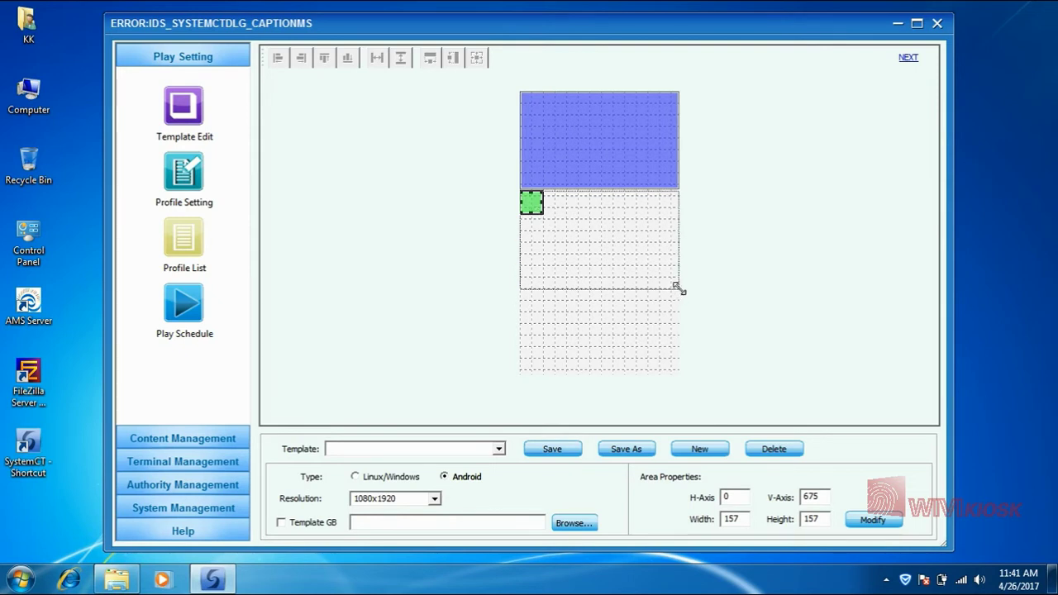
drag(677, 287, 679, 290)
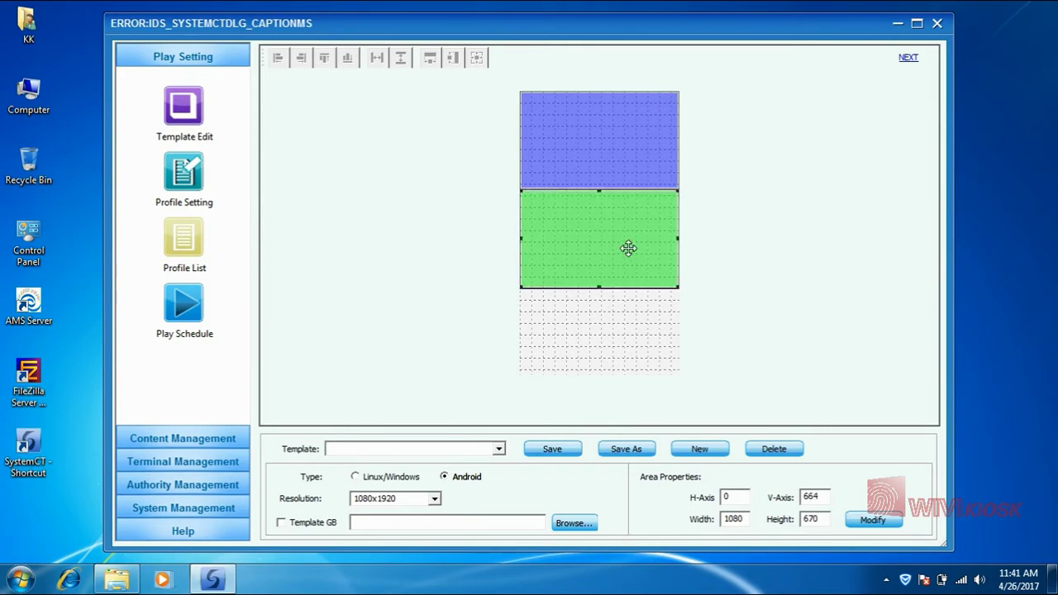
Step: Add a bottom region filling the last third and save the template as '123'
right_click(555, 309)
click(592, 319)
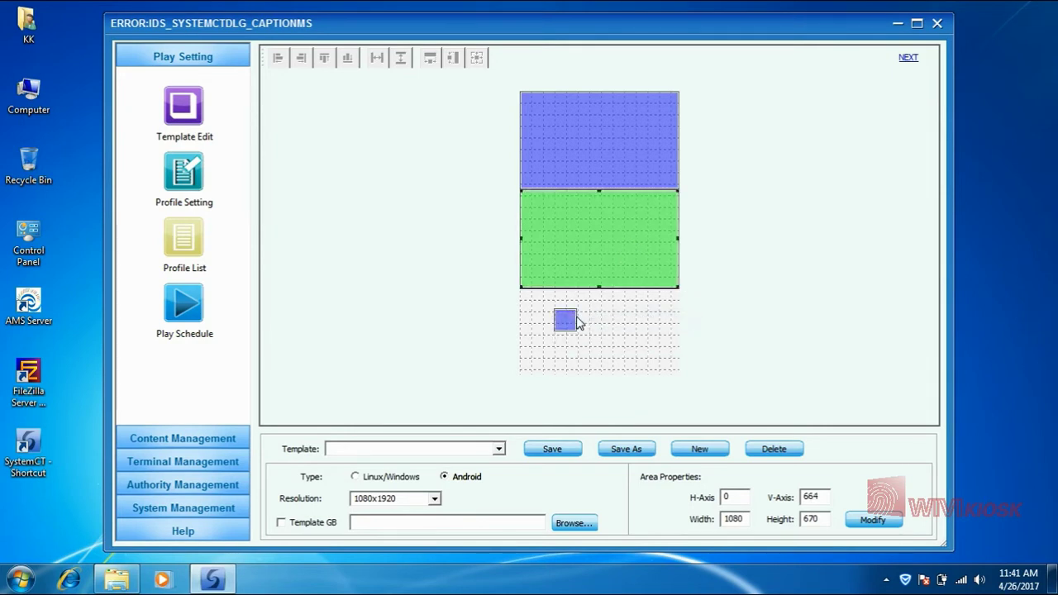
mouse_move(567, 321)
mouse_down()
mouse_move(531, 300)
mouse_move(686, 369)
mouse_up()
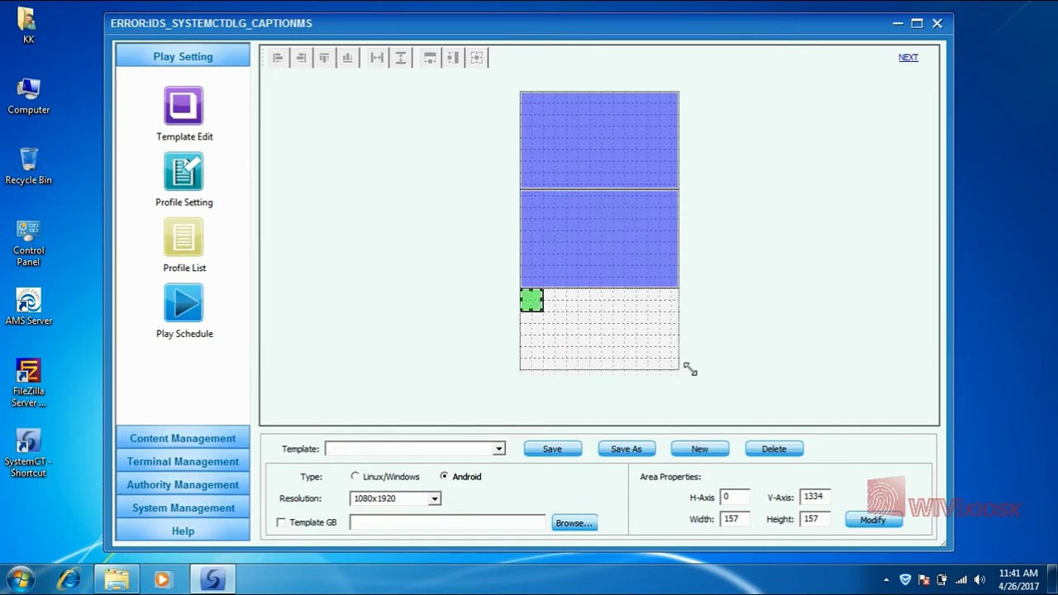
drag(690, 370, 693, 379)
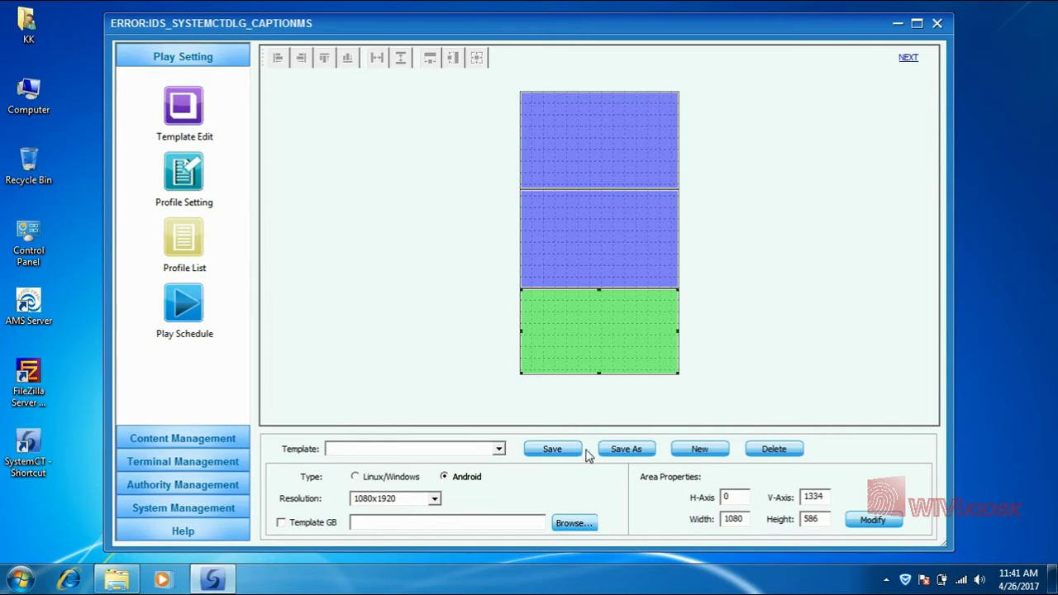
click(626, 449)
text(123)
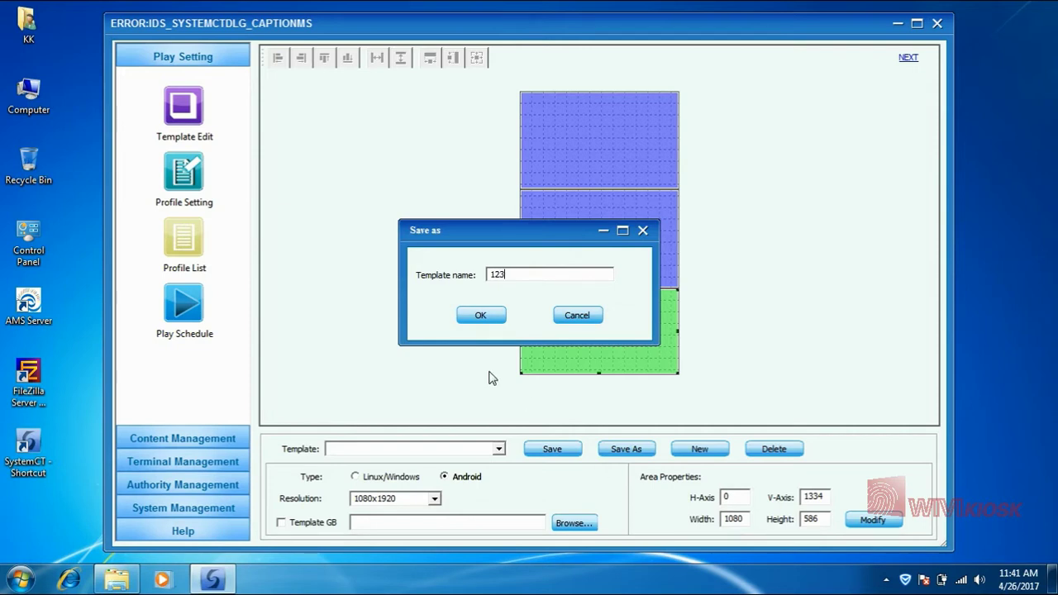
click(492, 318)
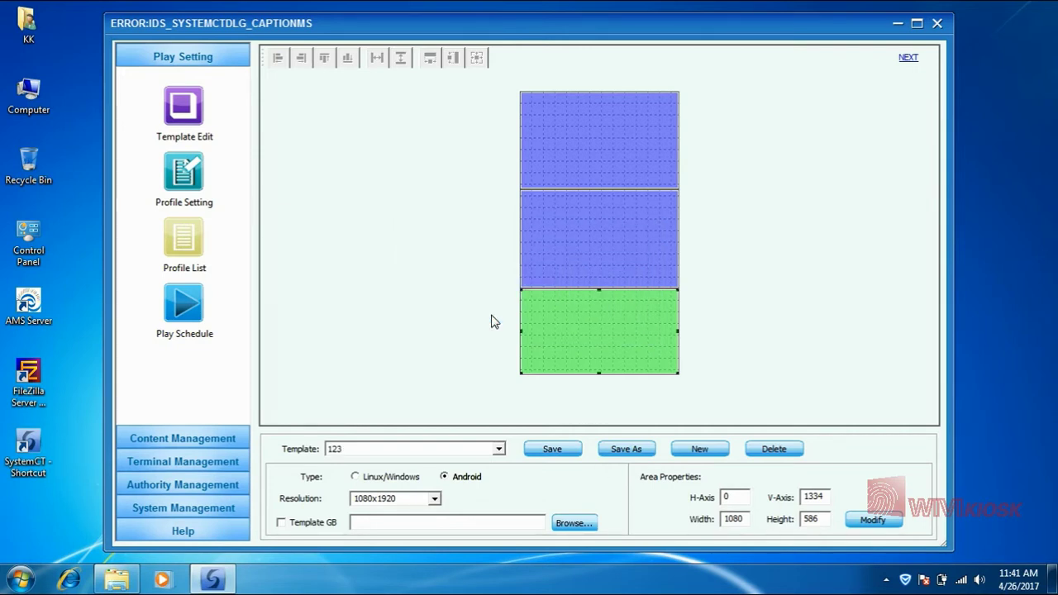
Step: Set template 123's top and bottom areas to Picture and its middle area to Main Area
click(907, 57)
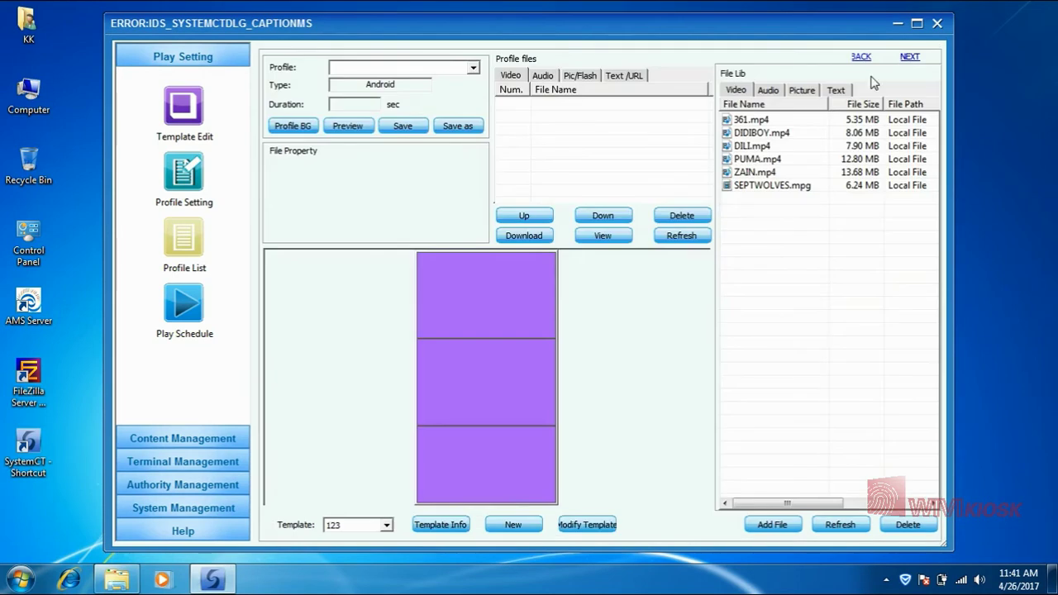
right_click(496, 295)
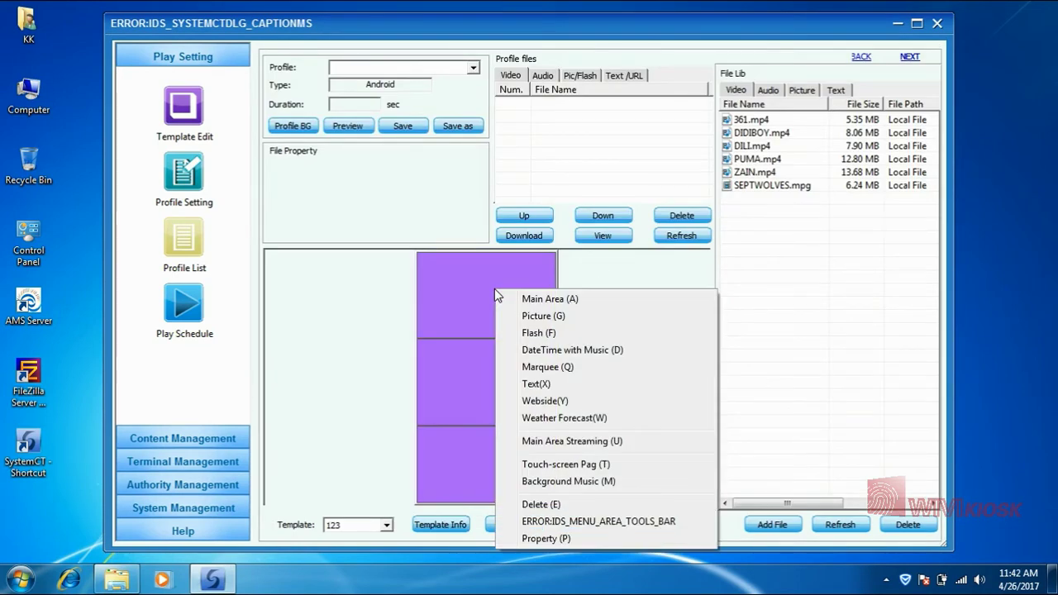
click(541, 318)
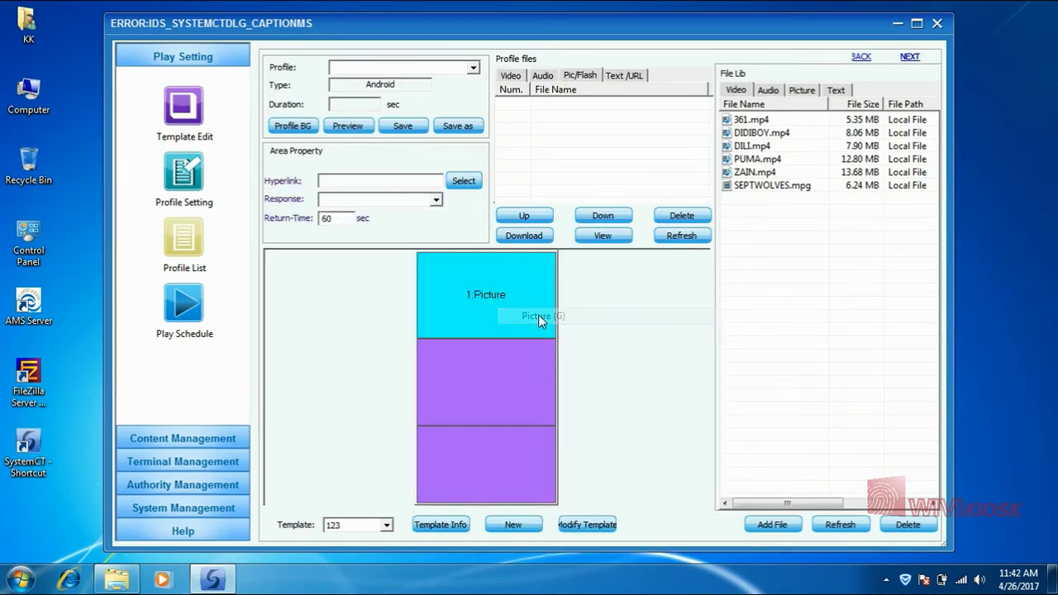
right_click(492, 369)
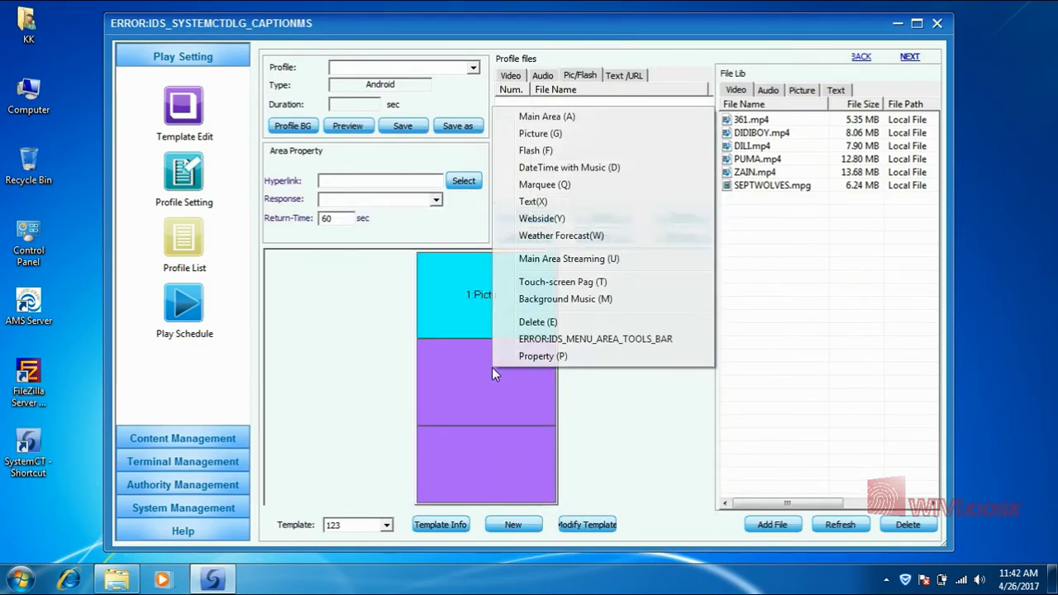
click(536, 119)
right_click(475, 451)
click(522, 218)
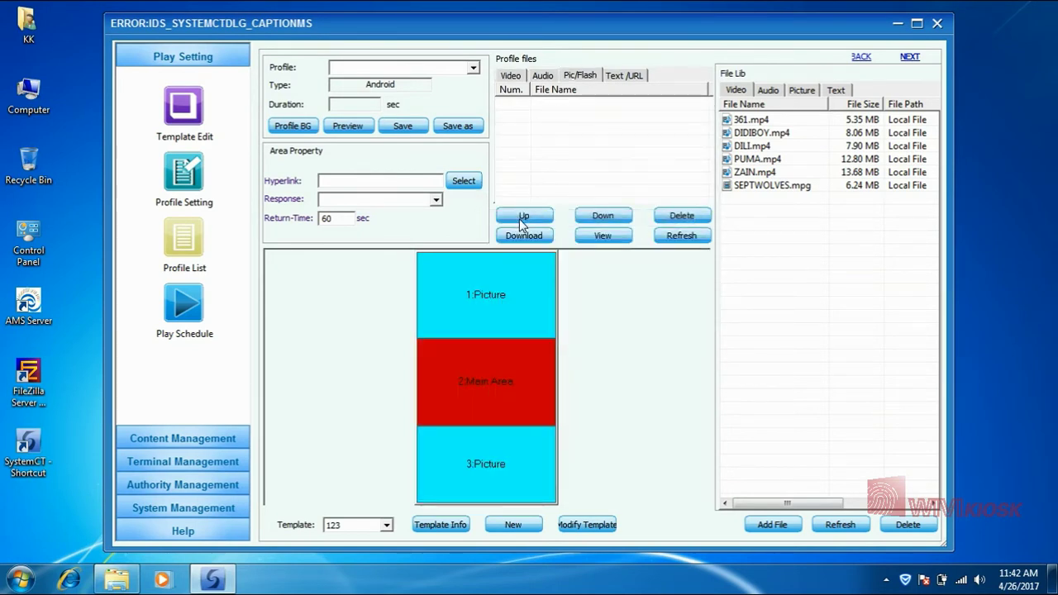
click(515, 283)
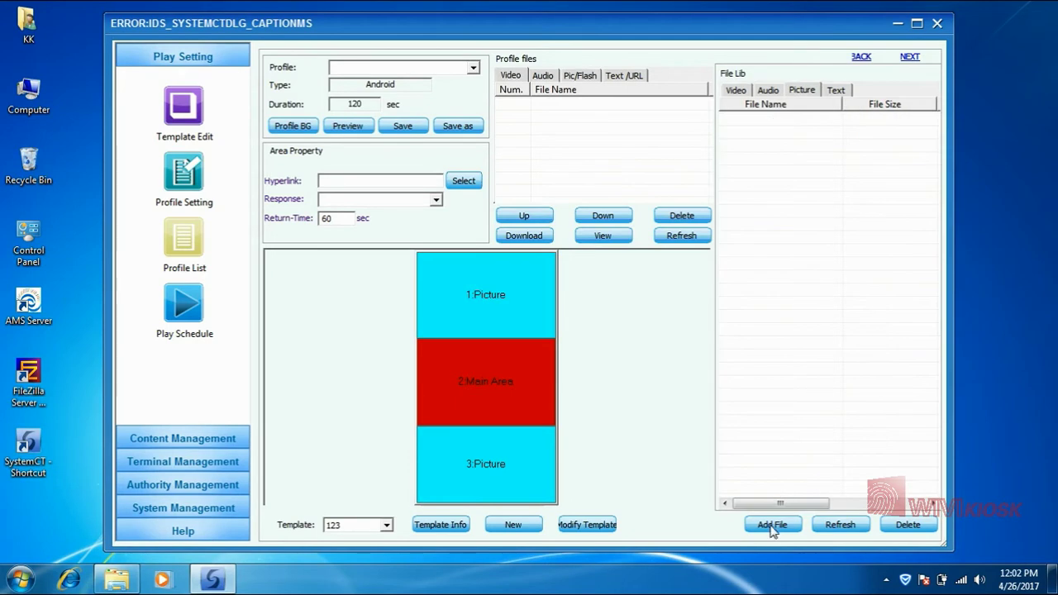
Step: Add all picture files from the image folder to the file library
click(771, 526)
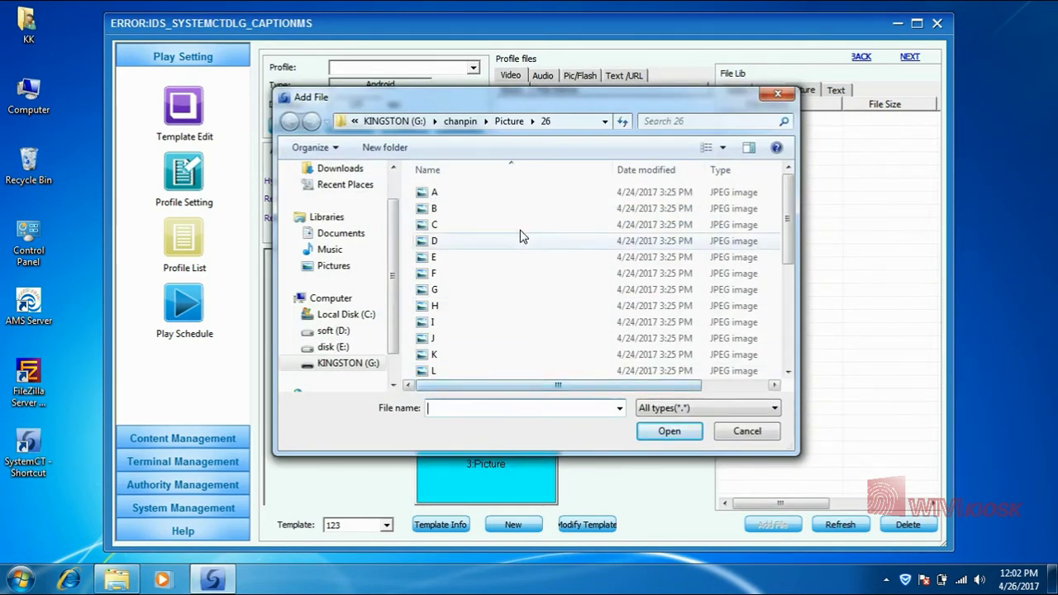
click(518, 188)
key(ctrl+a)
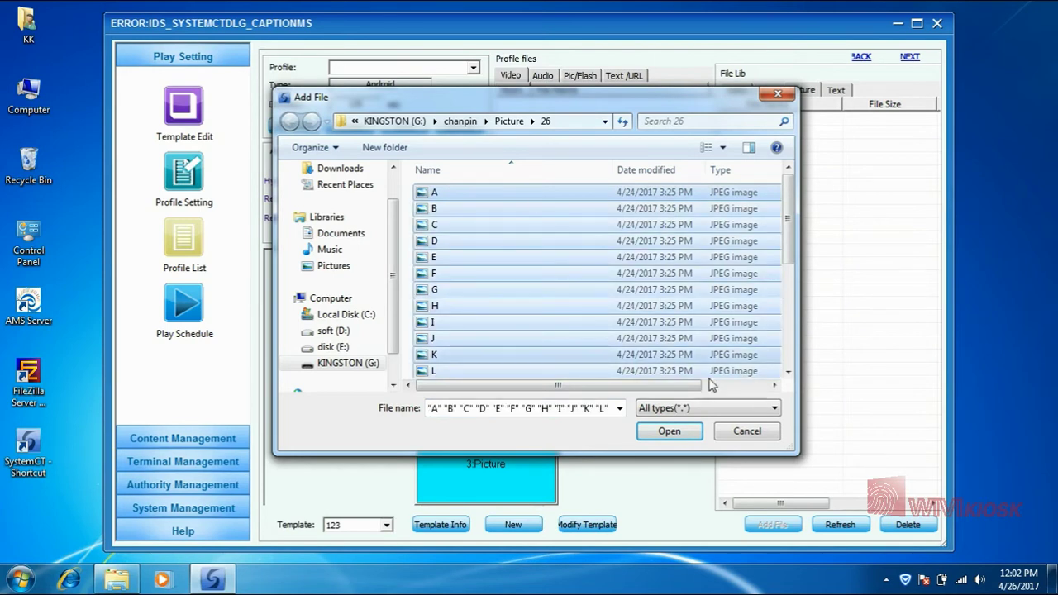
click(671, 430)
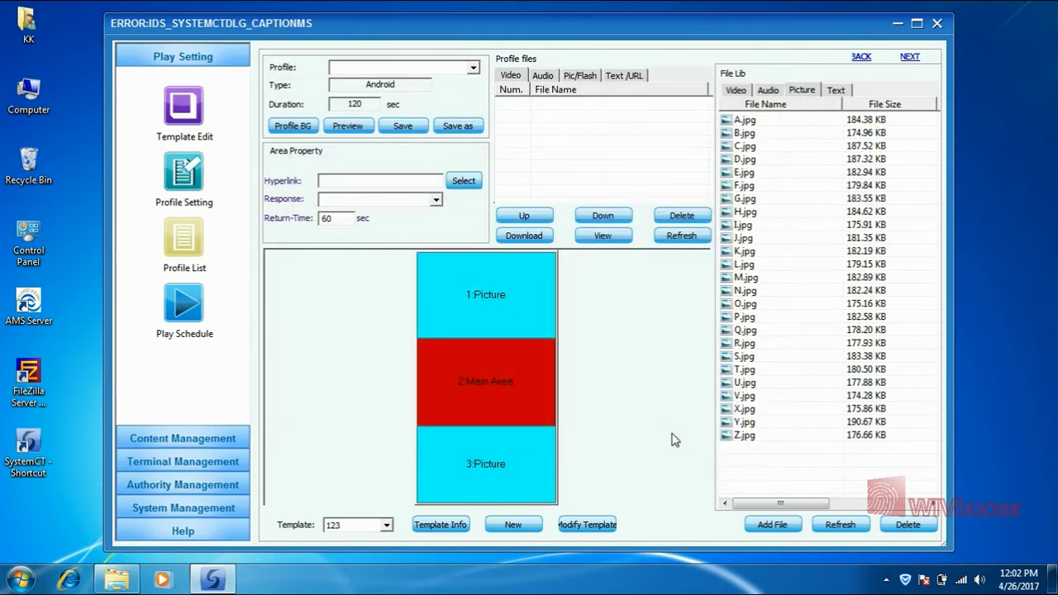
Step: Add all six videos from G:\chanpin\video to the video file library
click(744, 91)
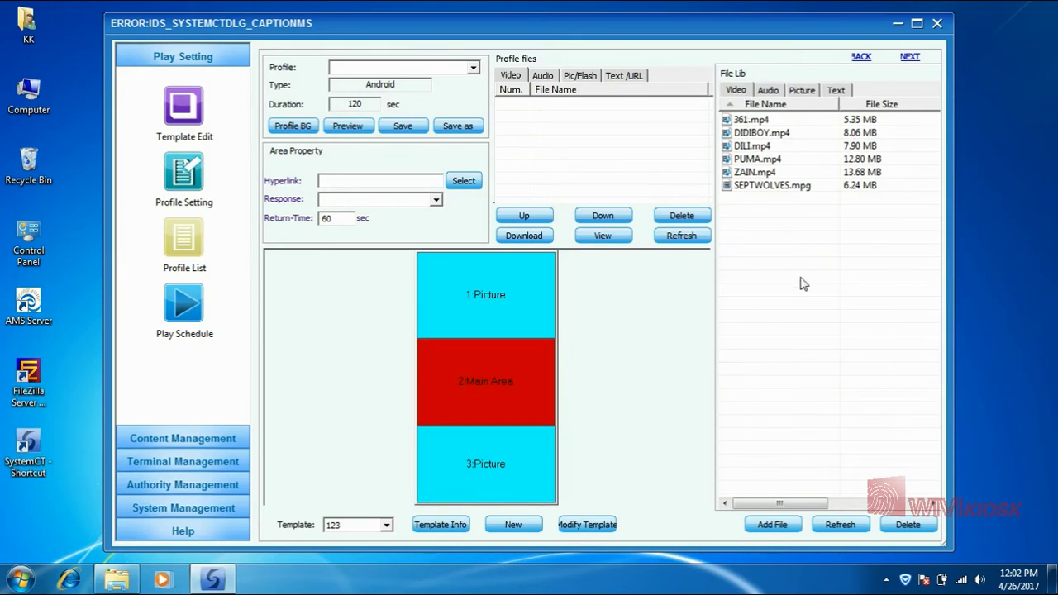
click(774, 525)
click(511, 122)
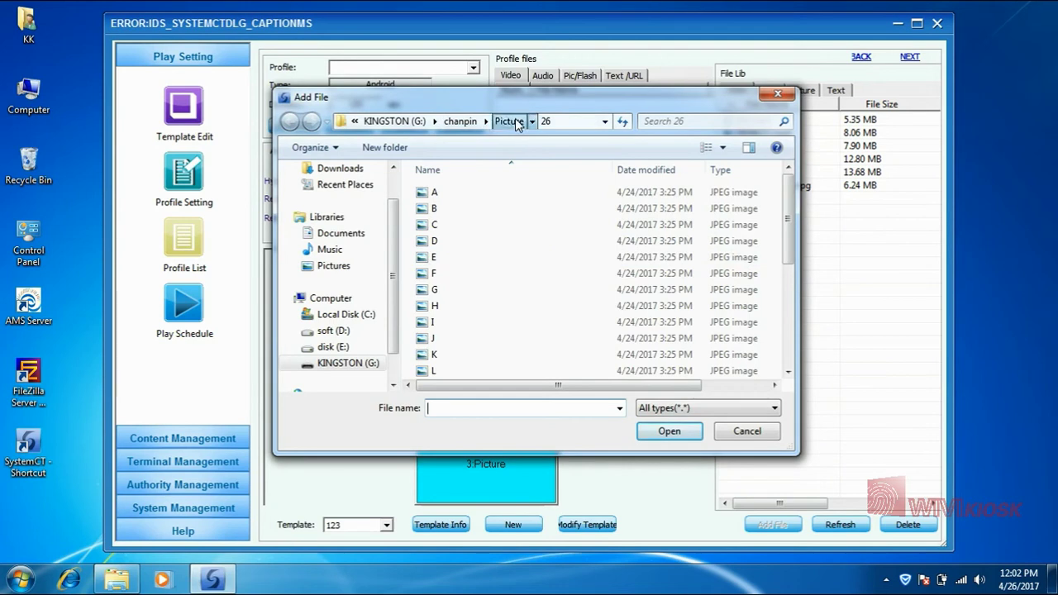
click(463, 121)
click(442, 215)
double_click(441, 213)
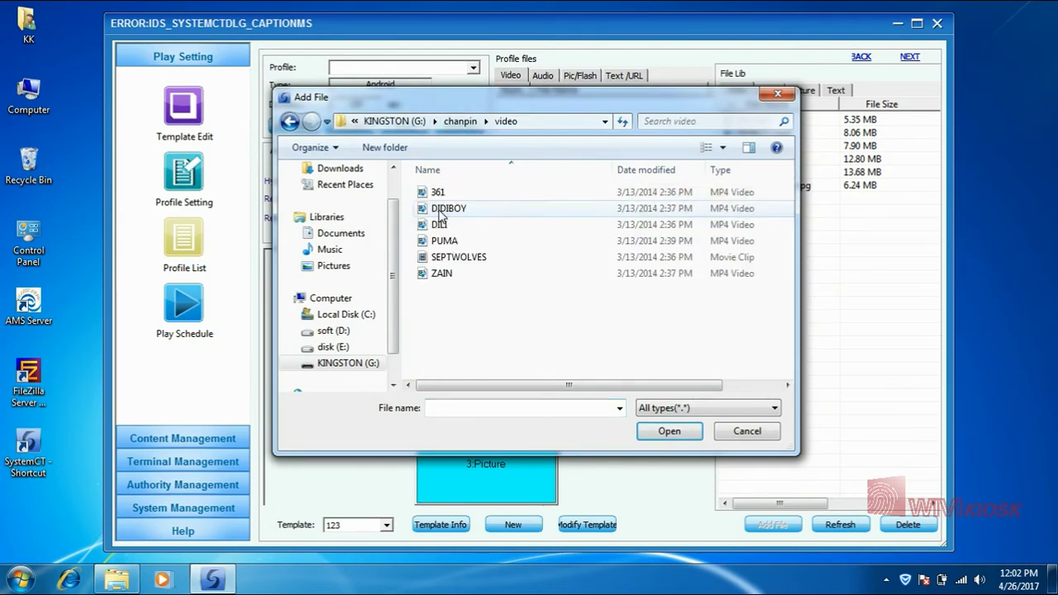
key(ctrl+a)
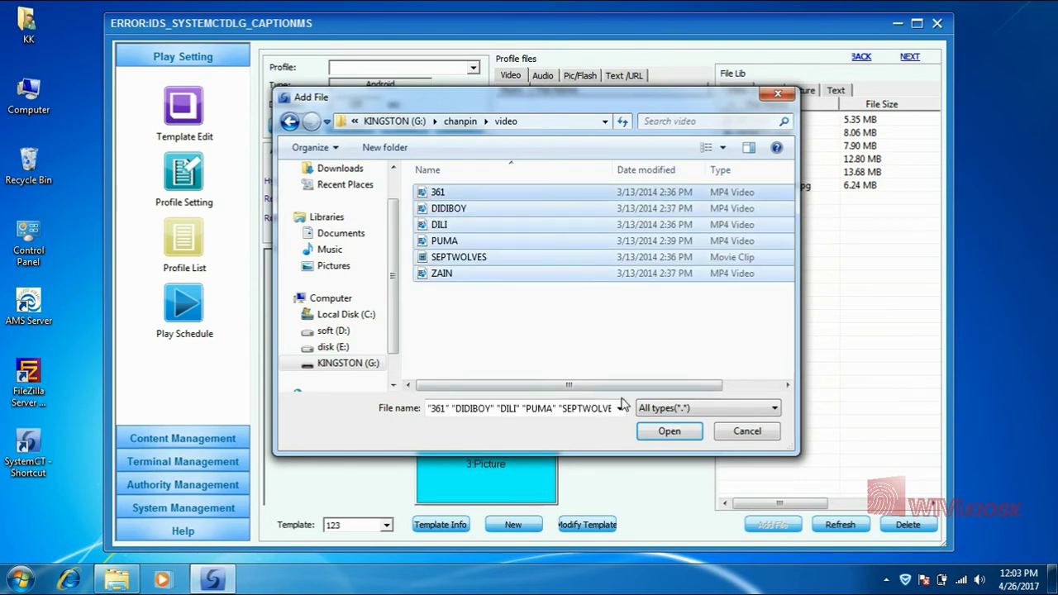
click(657, 434)
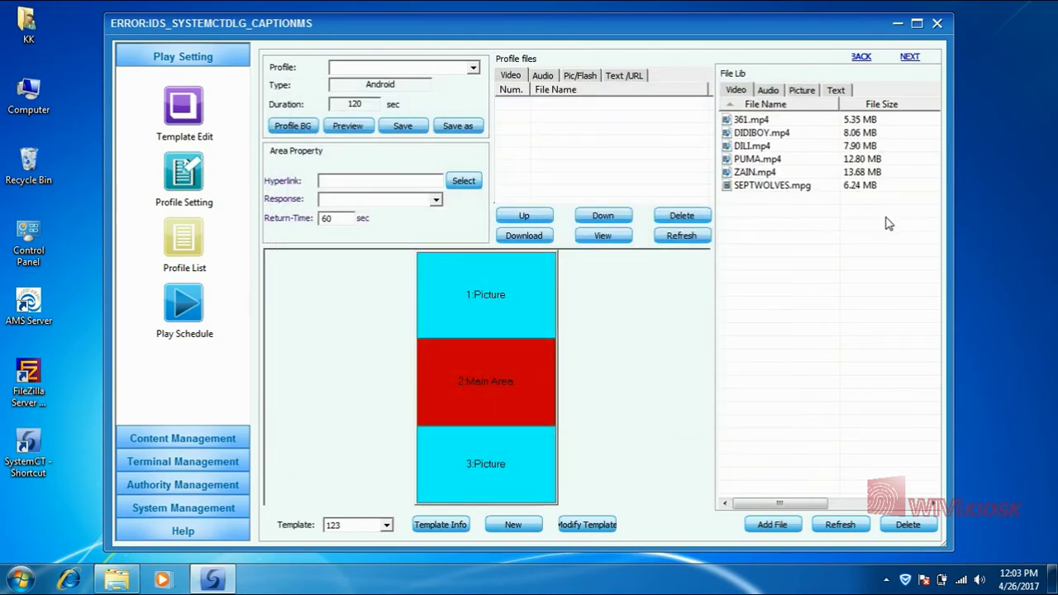
Step: Place the six videos in 2:Main Area and images M–Z in 3:Picture
mouse_move(888, 222)
mouse_down()
mouse_move(769, 199)
mouse_move(781, 122)
mouse_move(510, 377)
mouse_up()
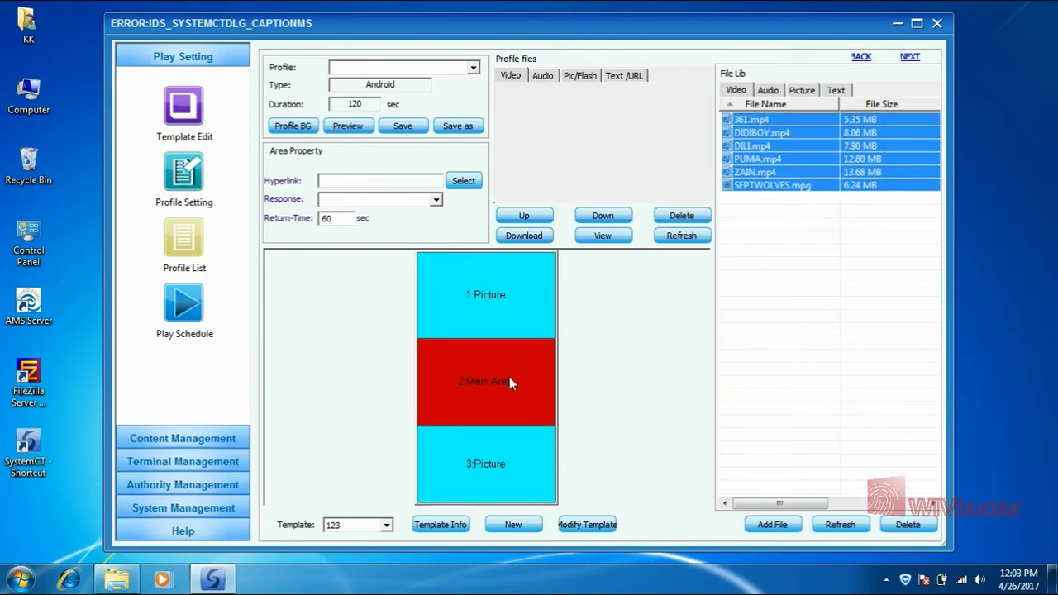
click(798, 91)
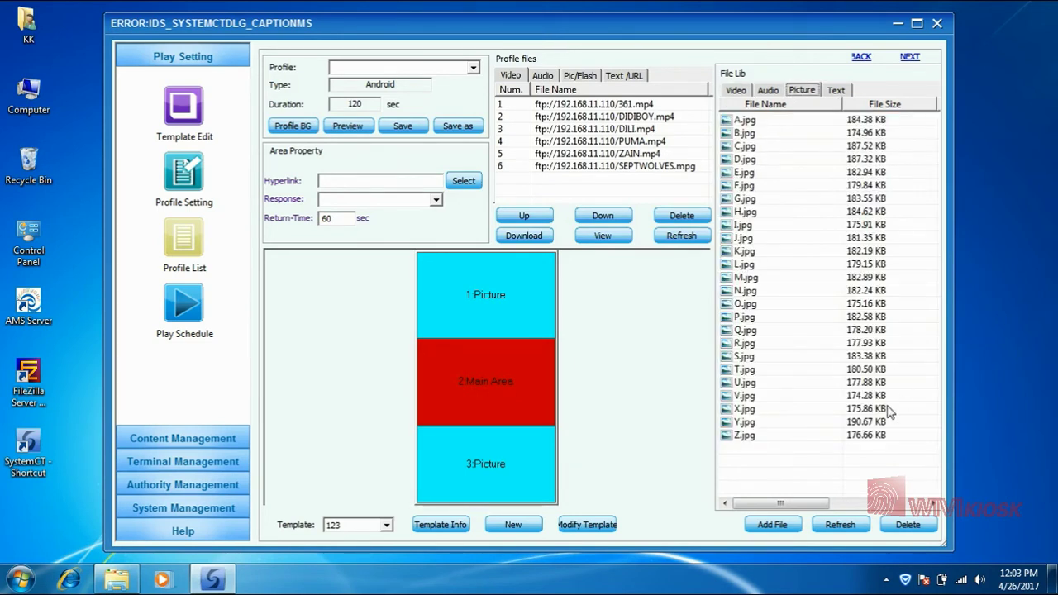
mouse_move(885, 461)
mouse_down()
mouse_move(728, 295)
mouse_move(733, 285)
mouse_up()
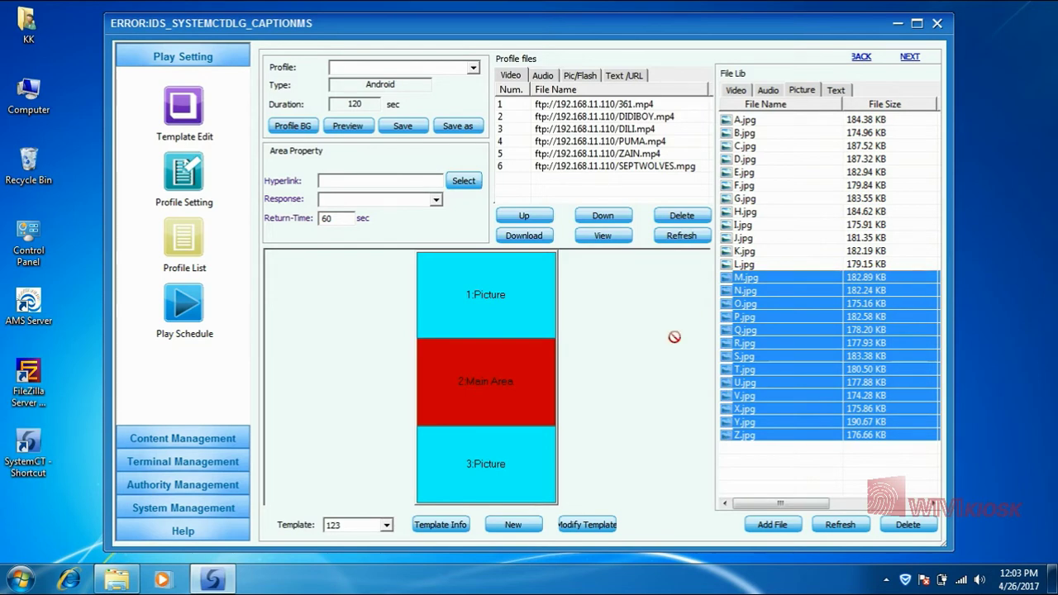
Step: Assign images A.jpg through L.jpg to the 1:Picture area
click(500, 466)
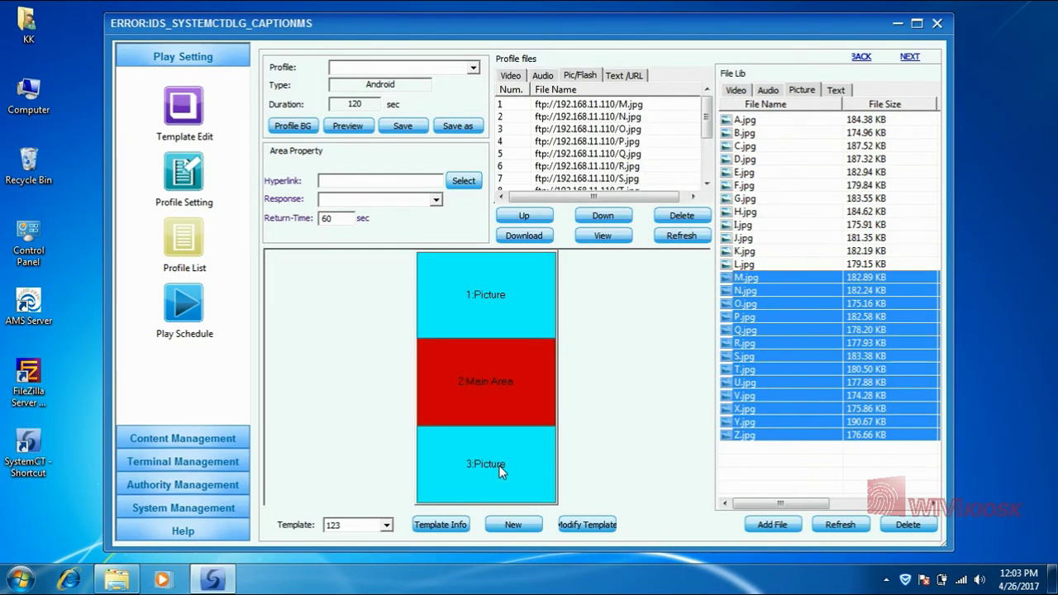
click(774, 122)
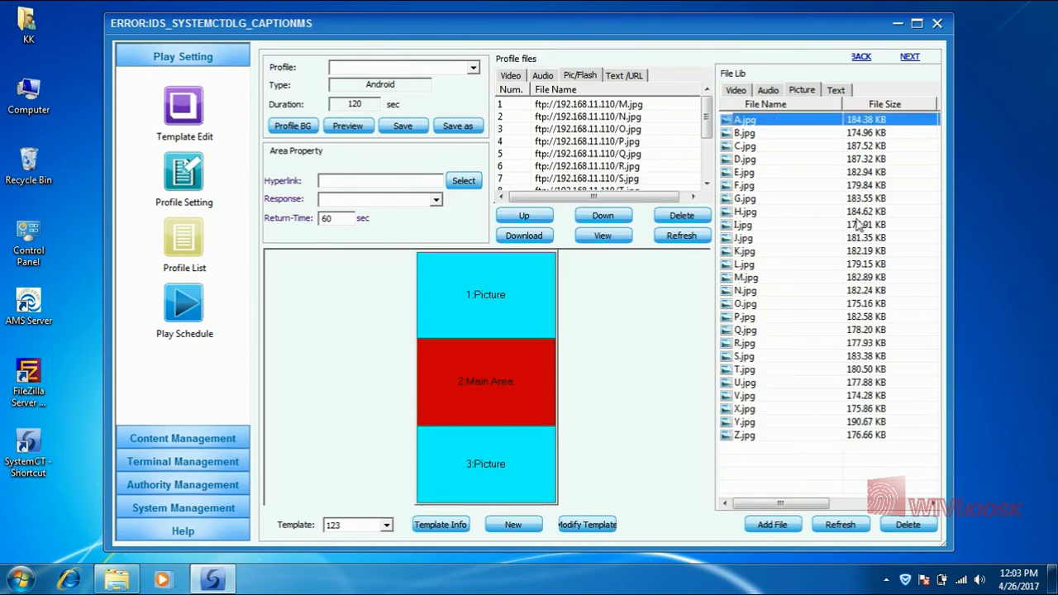
shift+click(835, 269)
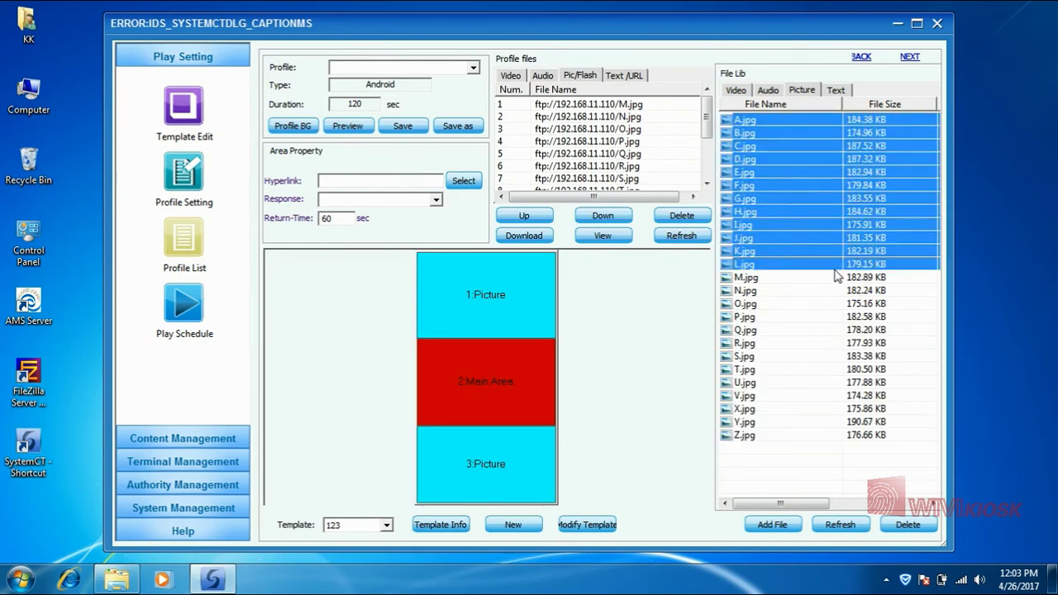
drag(893, 184, 566, 269)
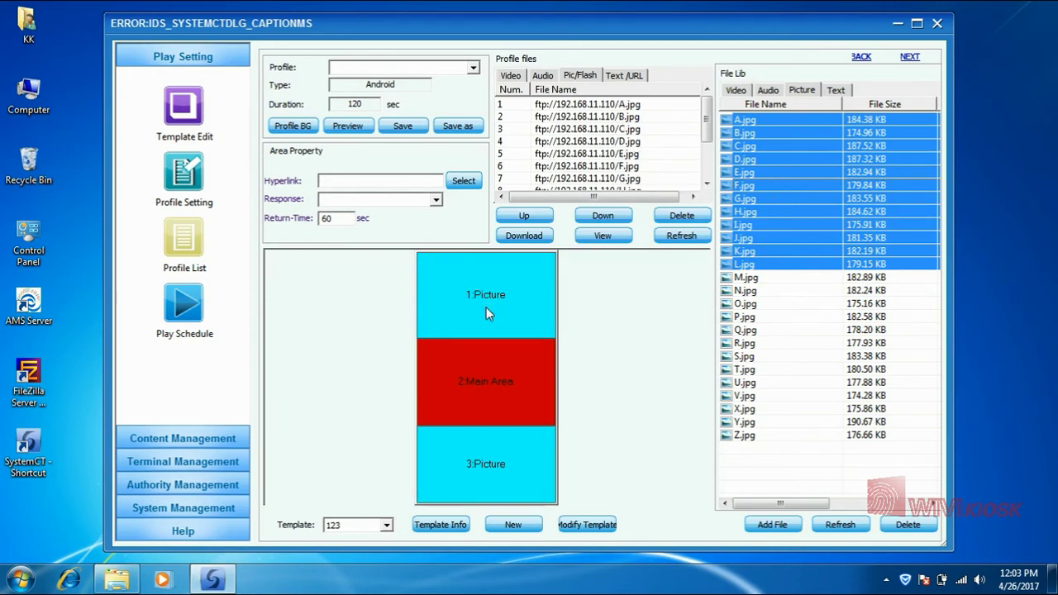
Step: Save the layout as a new profile named 123
click(457, 126)
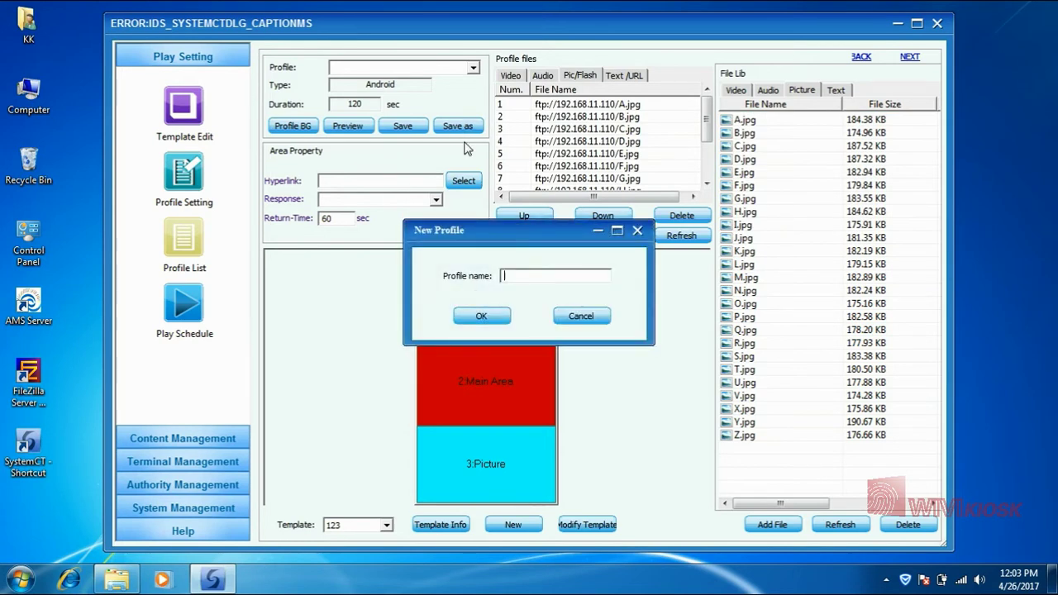
text(123)
click(489, 316)
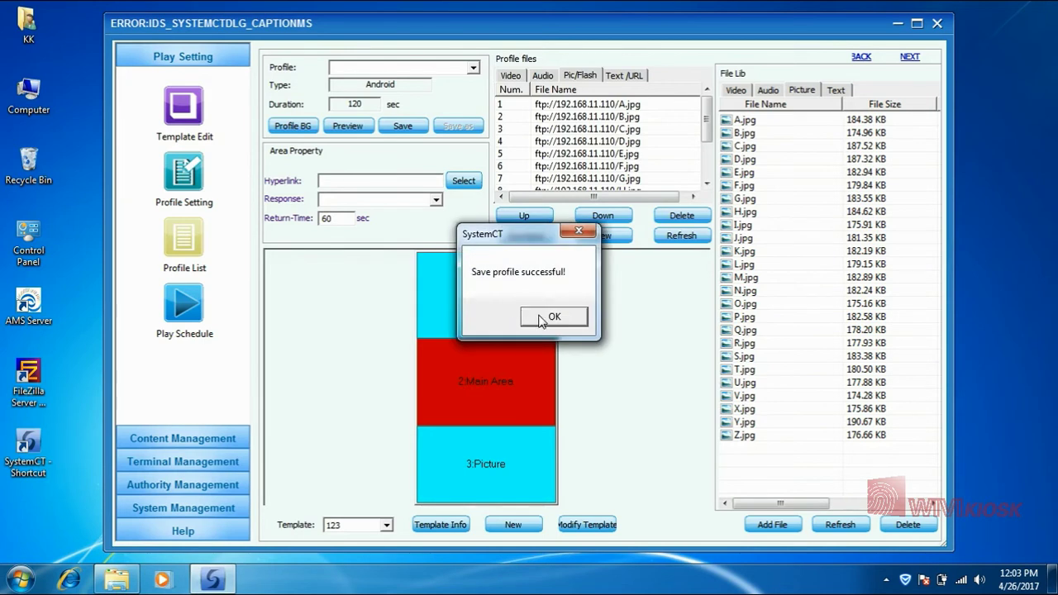
click(542, 319)
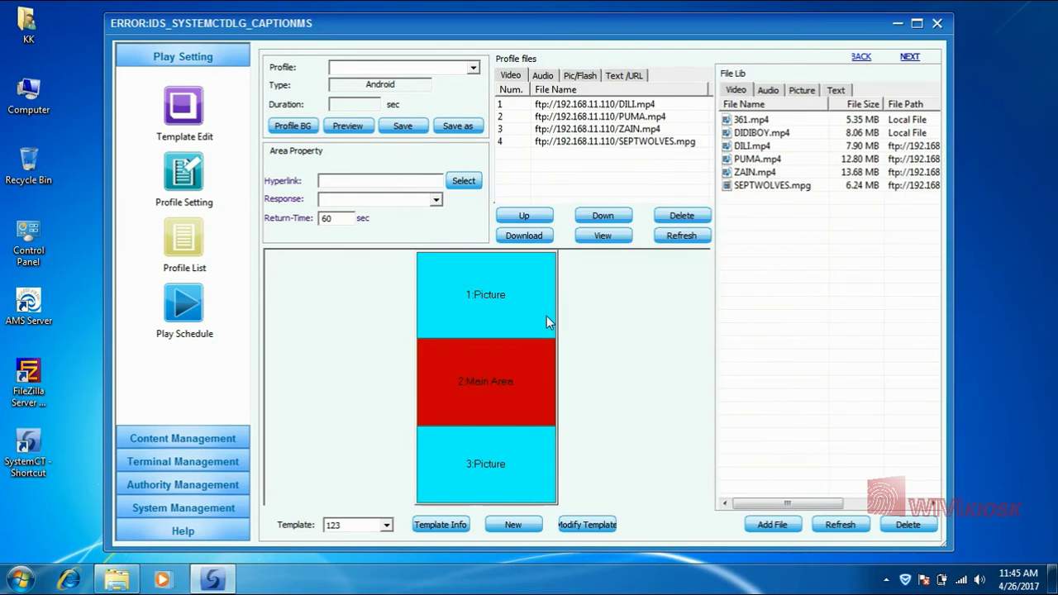
Step: Select profile 123 in the Profile list and continue to the playlist page
click(912, 57)
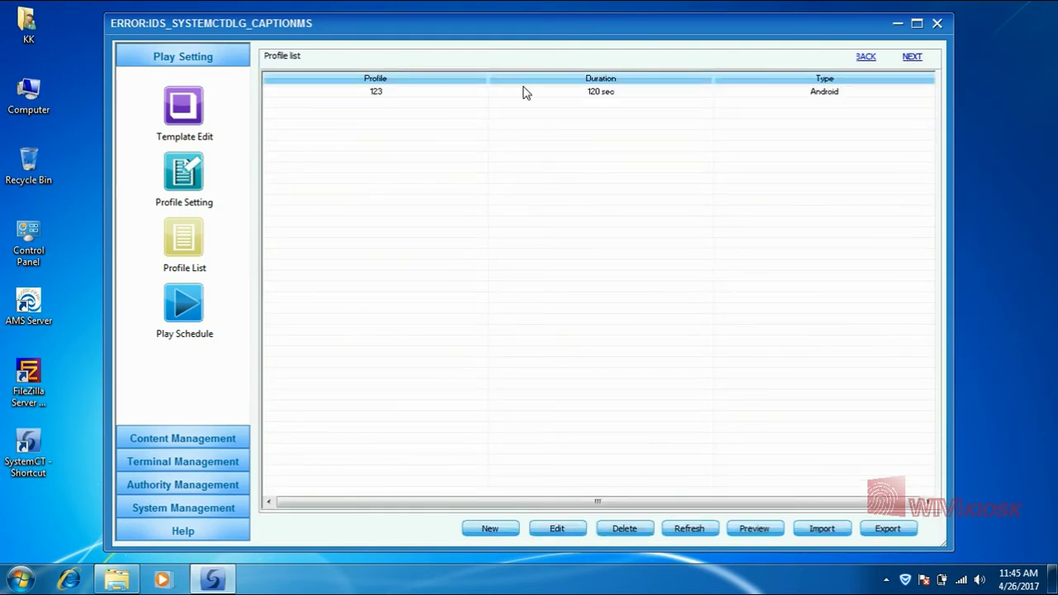
click(397, 96)
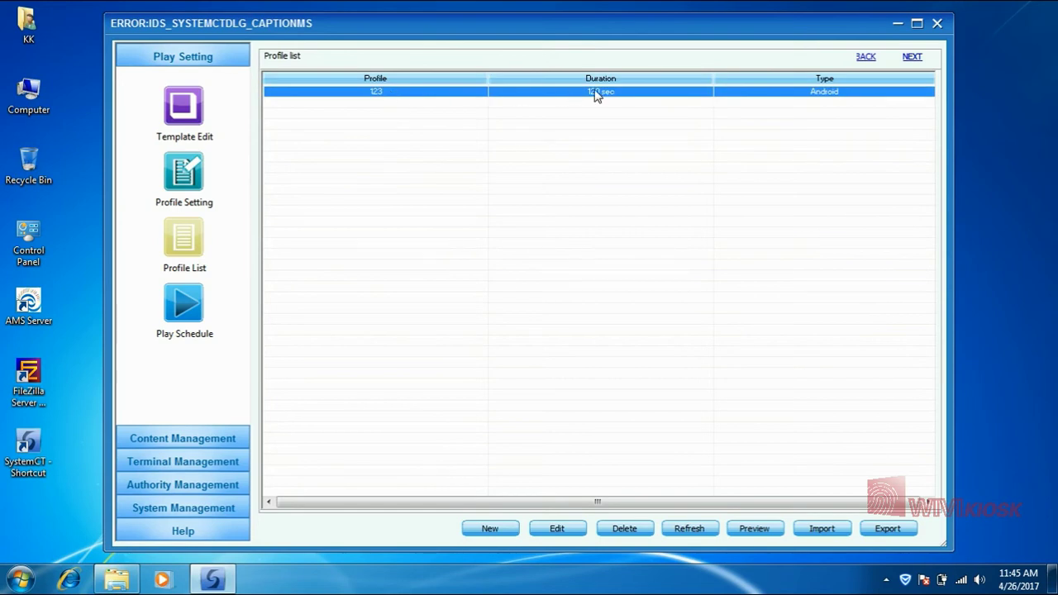
click(913, 58)
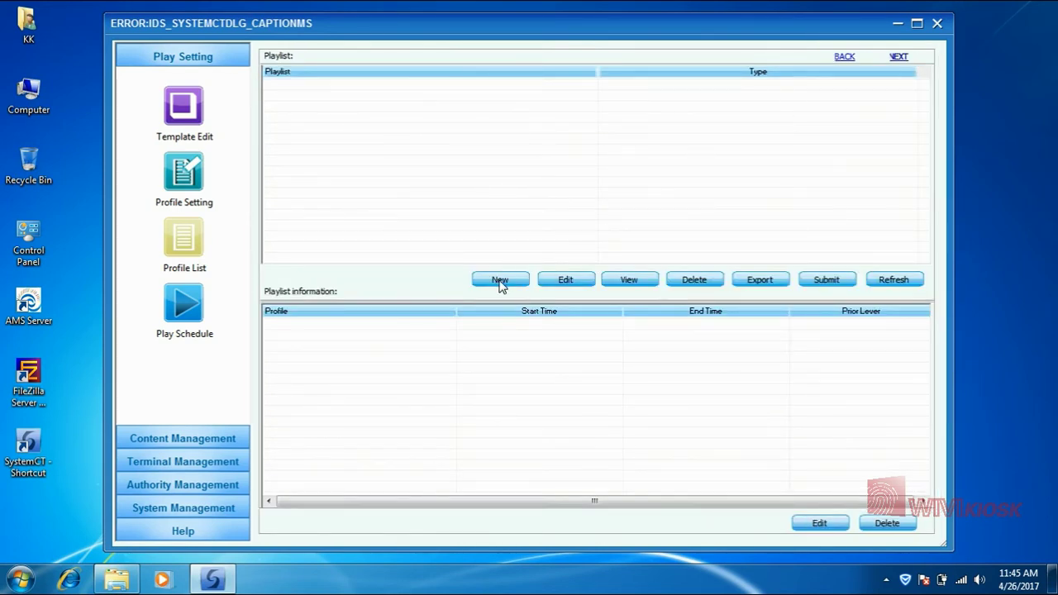
Step: Start a new Android playlist 123 and choose profile 123 for it
click(501, 280)
text(123)
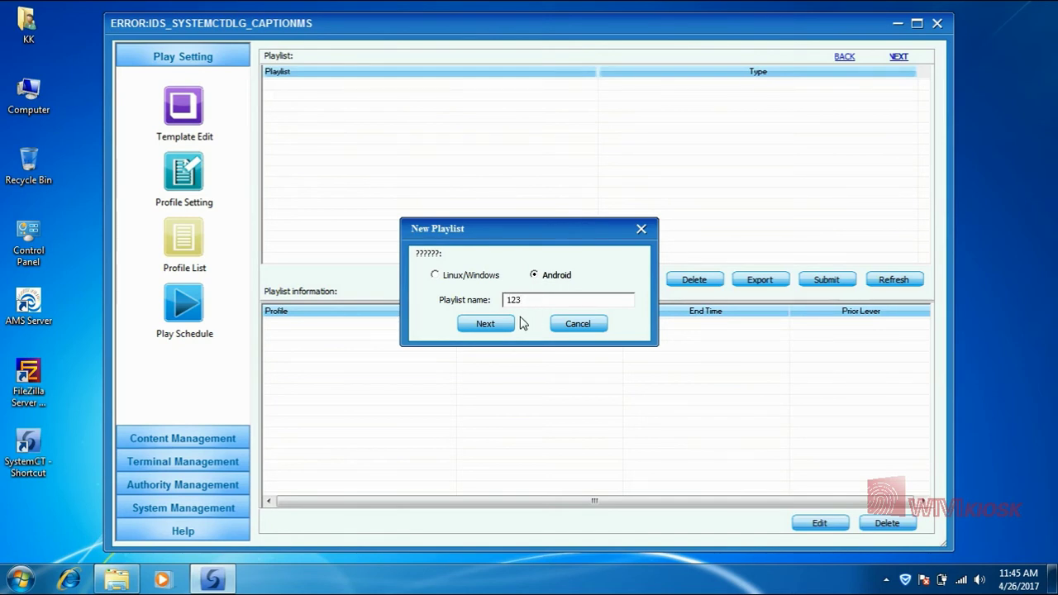
click(485, 325)
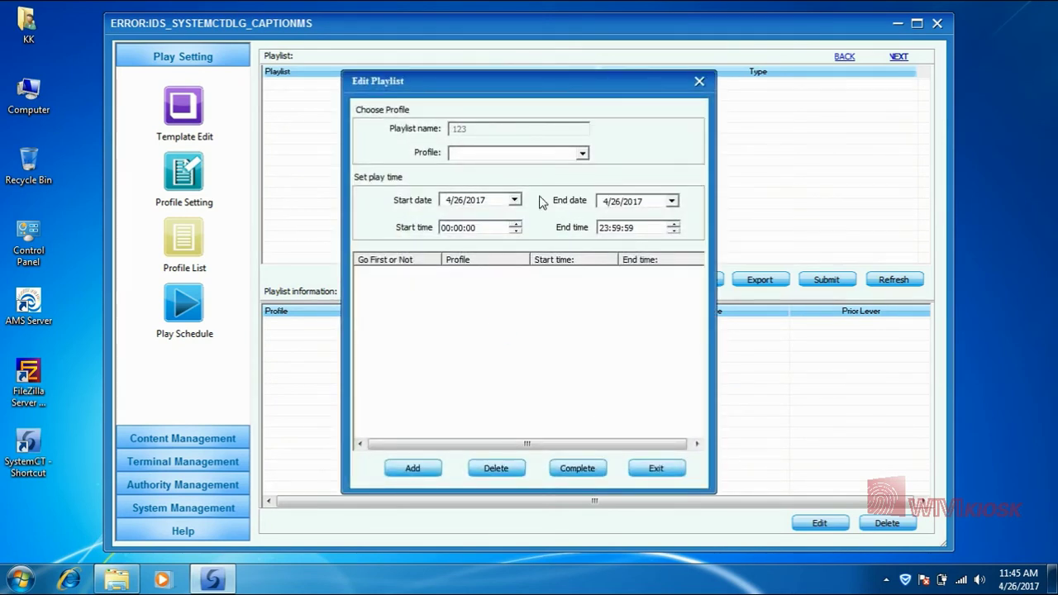
click(583, 153)
click(550, 169)
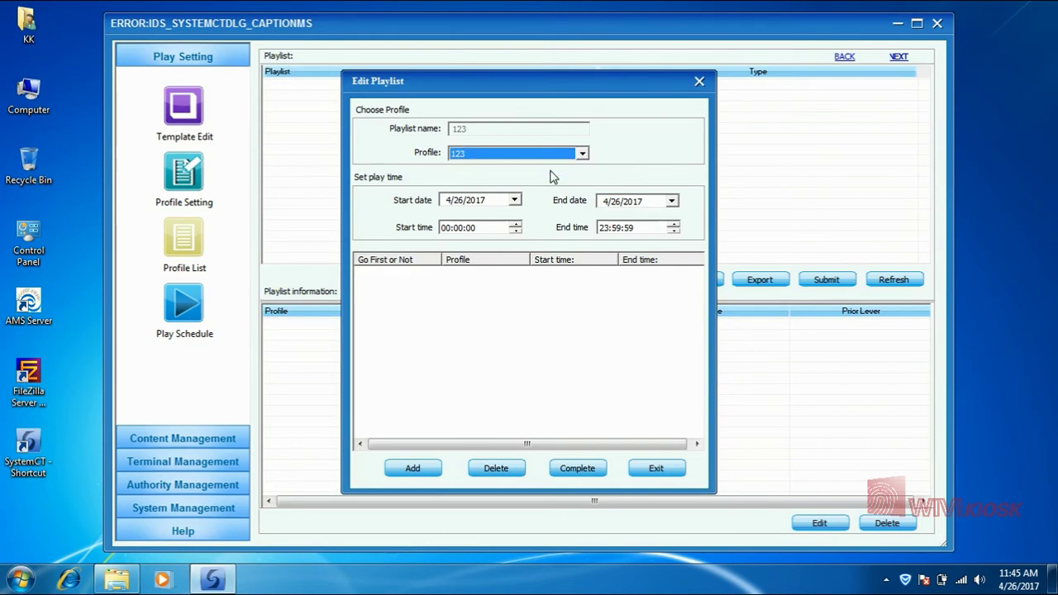
Step: Set the end date to 27 April 2017, add the profile, and complete the playlist
click(616, 203)
key(Up)
click(566, 309)
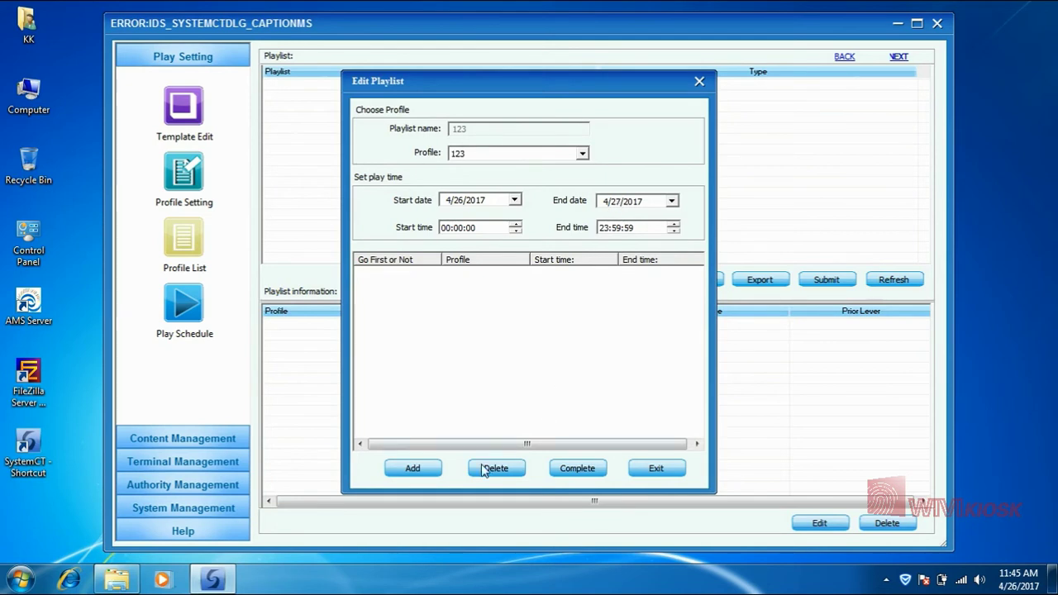
click(429, 468)
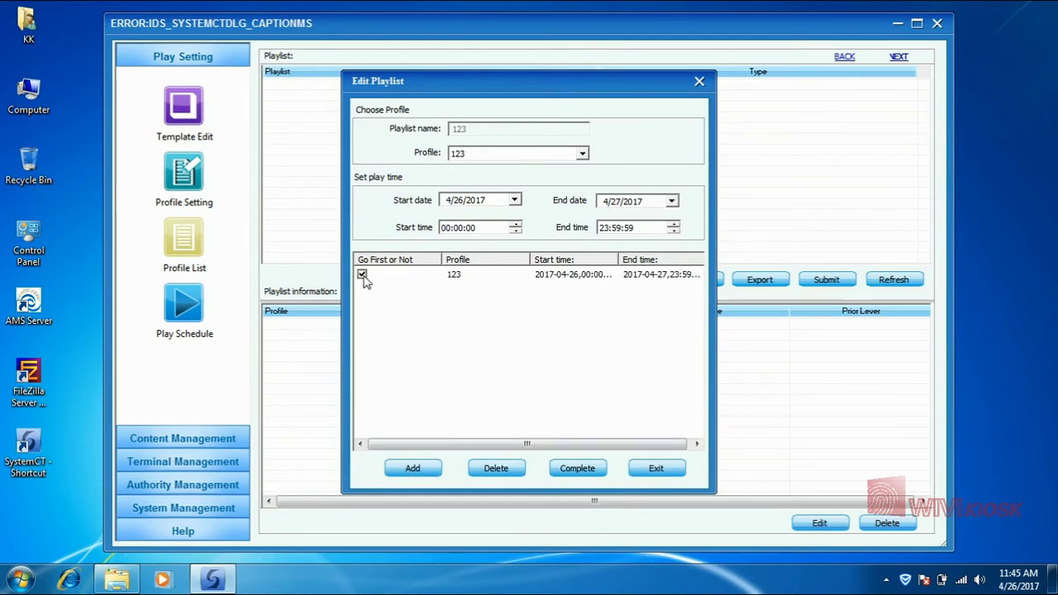
click(569, 472)
click(560, 325)
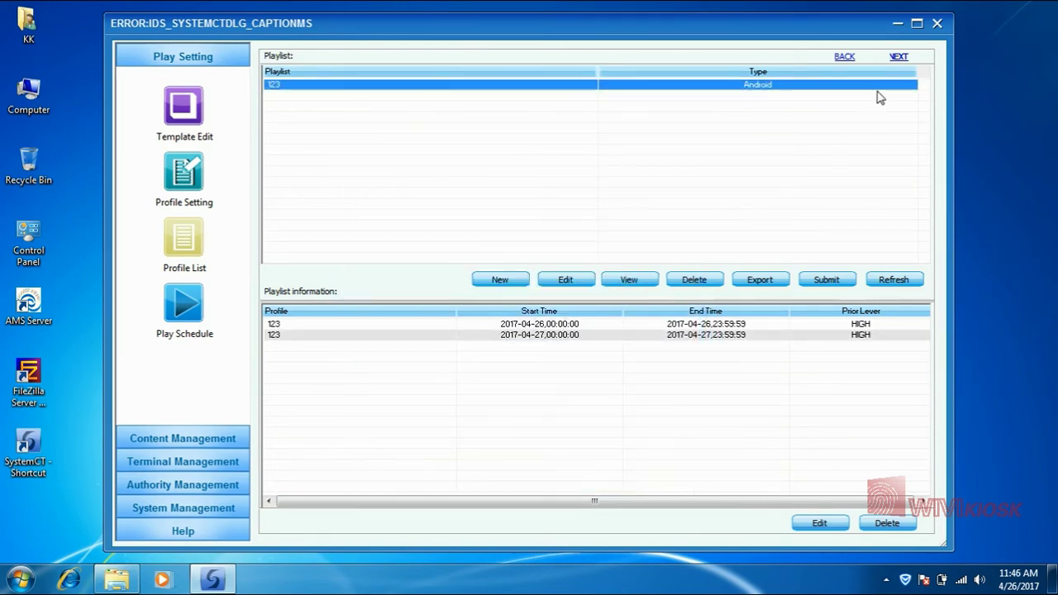
Step: Select terminal client2 under root and send it playlist 123
click(899, 57)
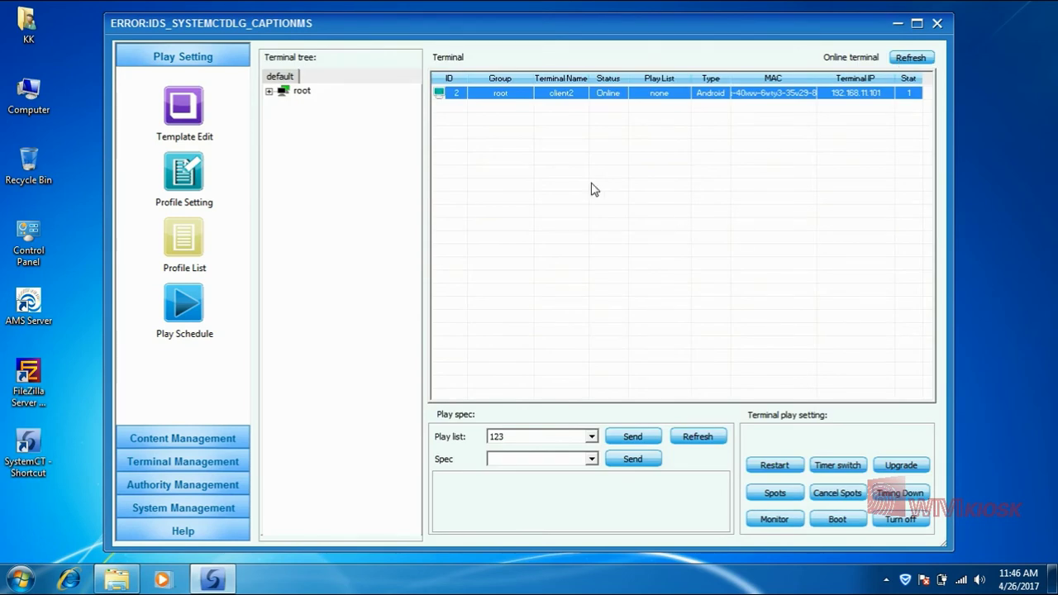
click(269, 93)
click(328, 106)
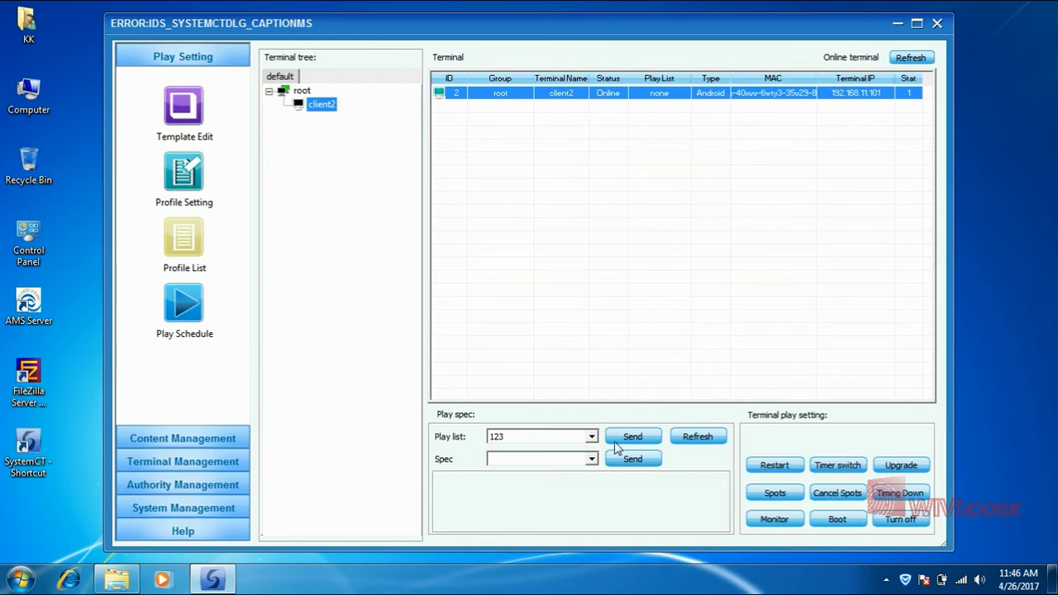
click(592, 437)
click(557, 449)
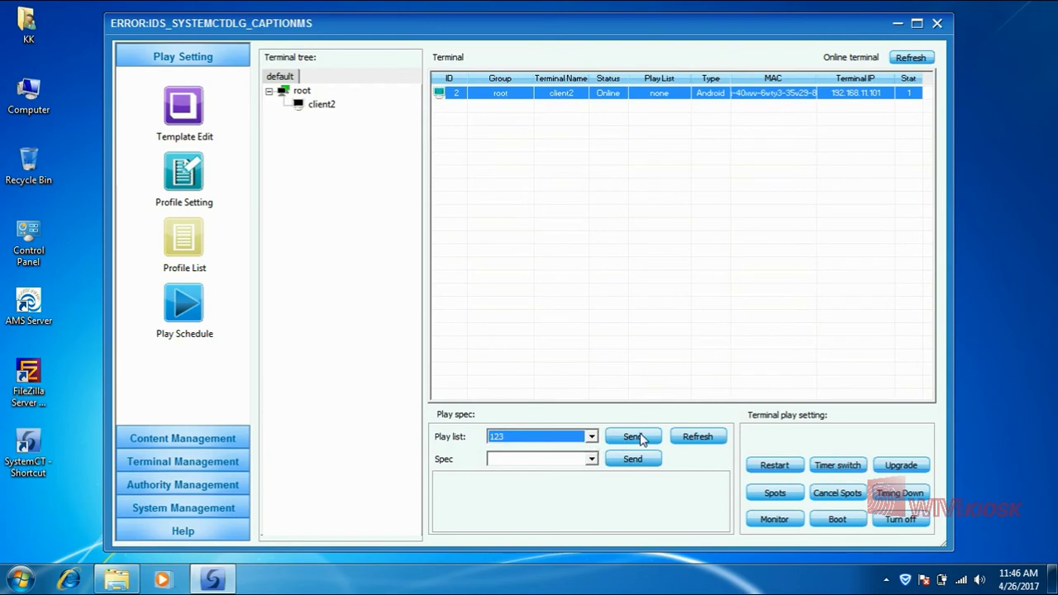
click(633, 437)
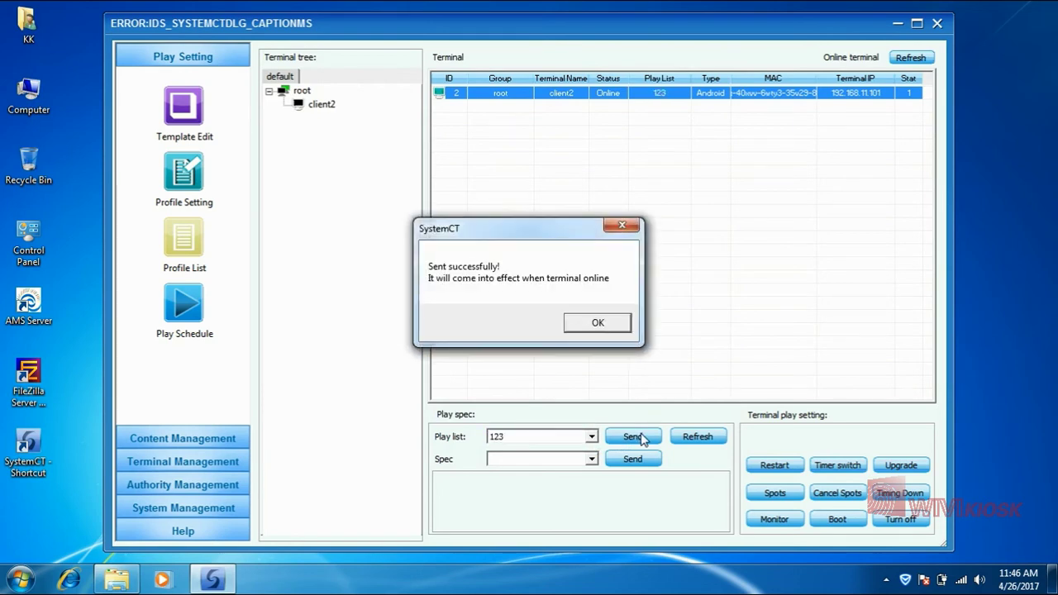
click(592, 324)
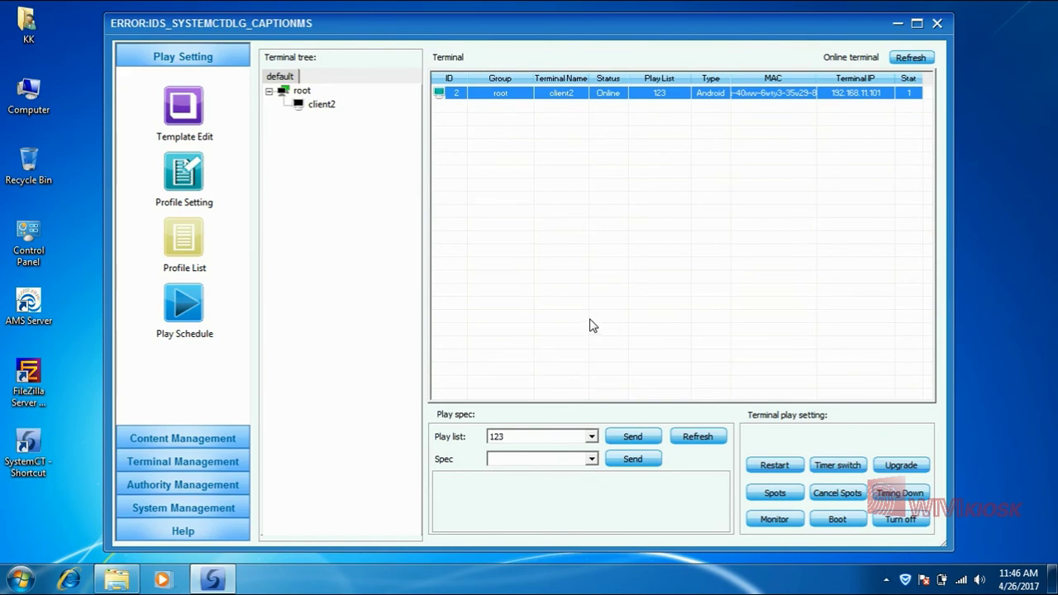
Step: Open client2's File Information, refresh it, and view its Log Information
right_click(606, 96)
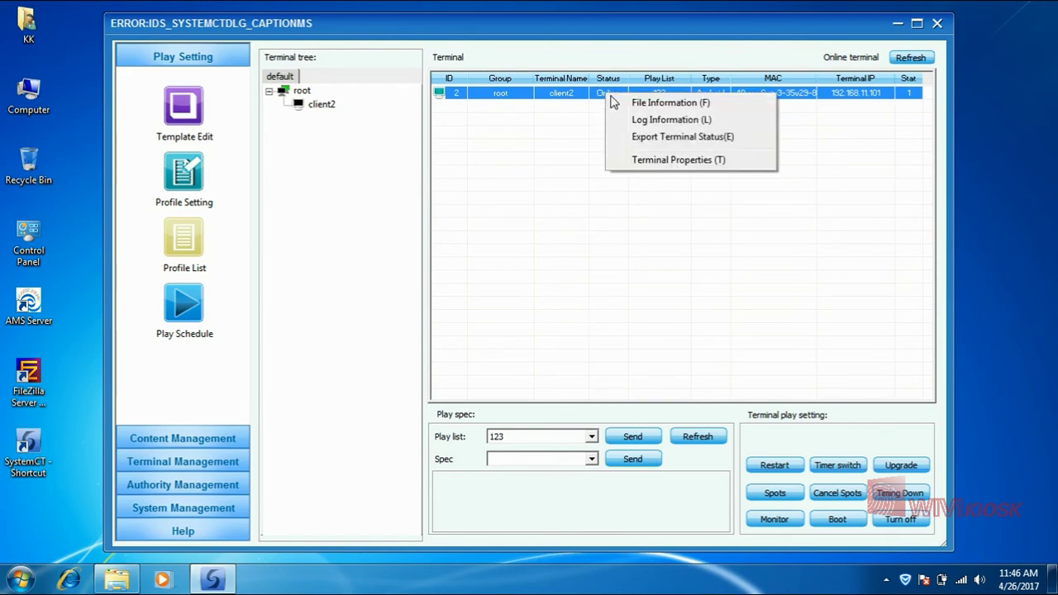
click(639, 107)
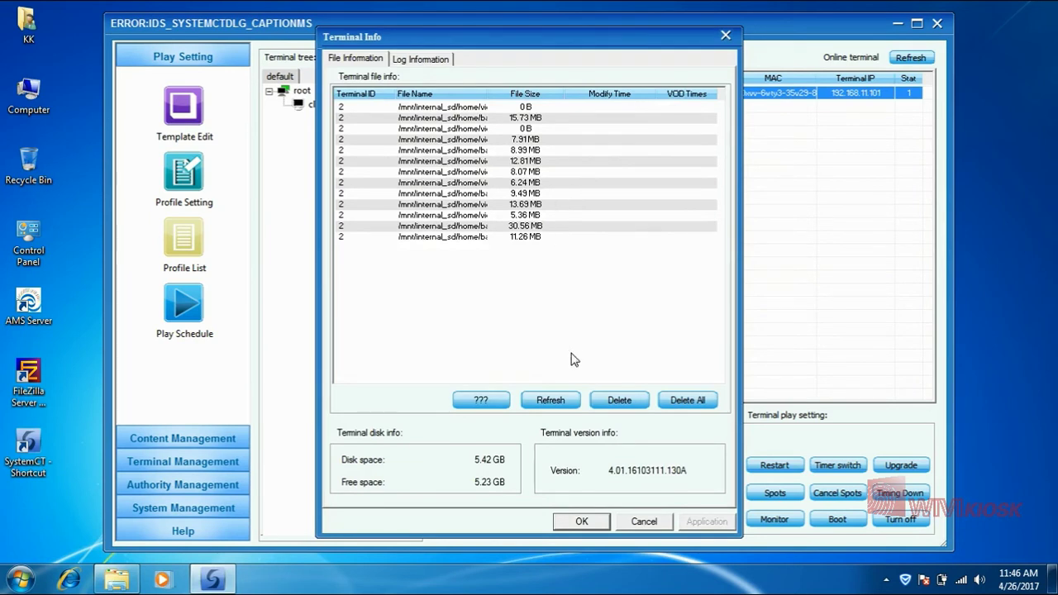
click(553, 401)
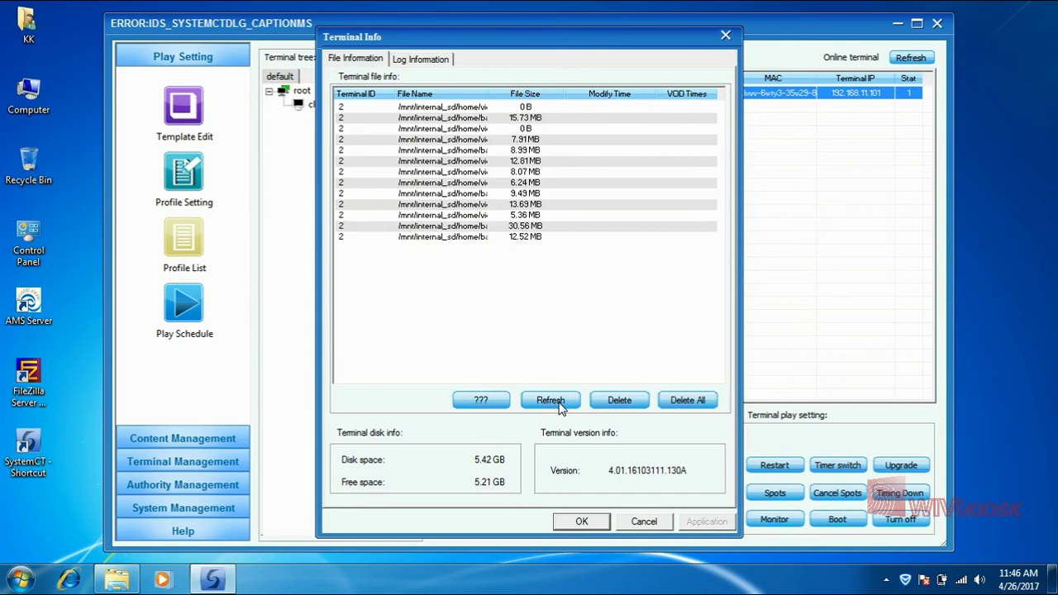
click(418, 60)
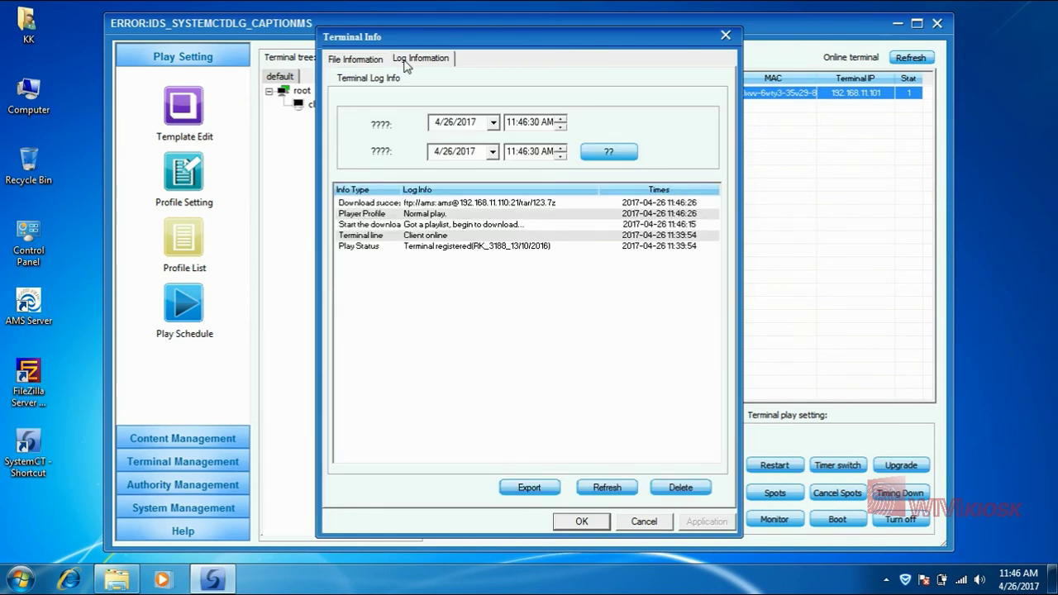